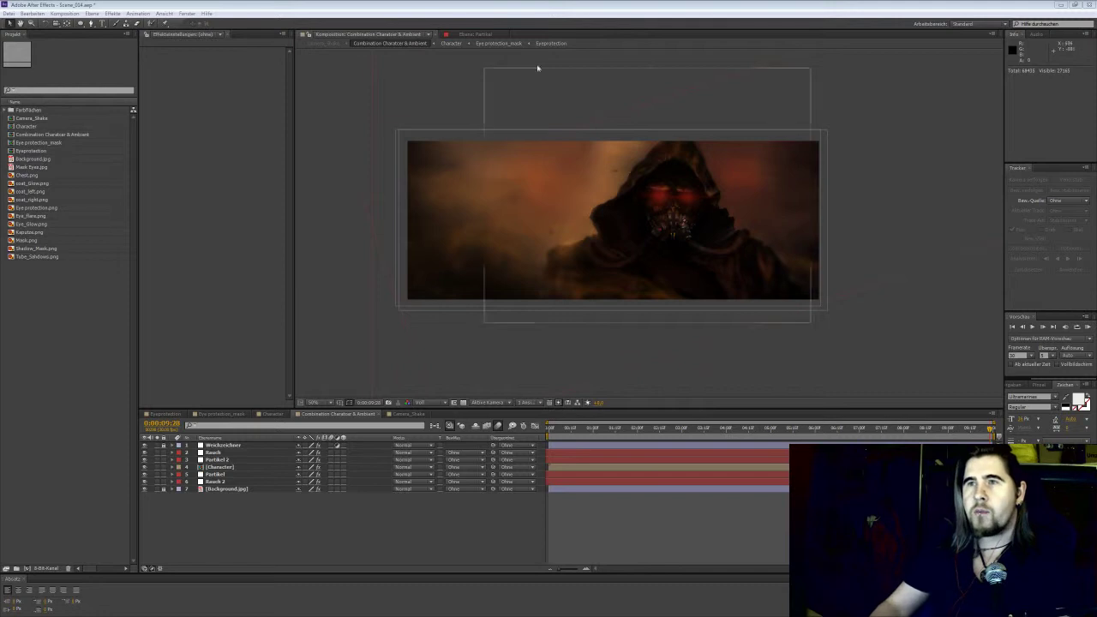
Enlarge the composition view by narrowing the effect settings and shortening the timeline, and magnify the artwork
key(slash)
key(comma)
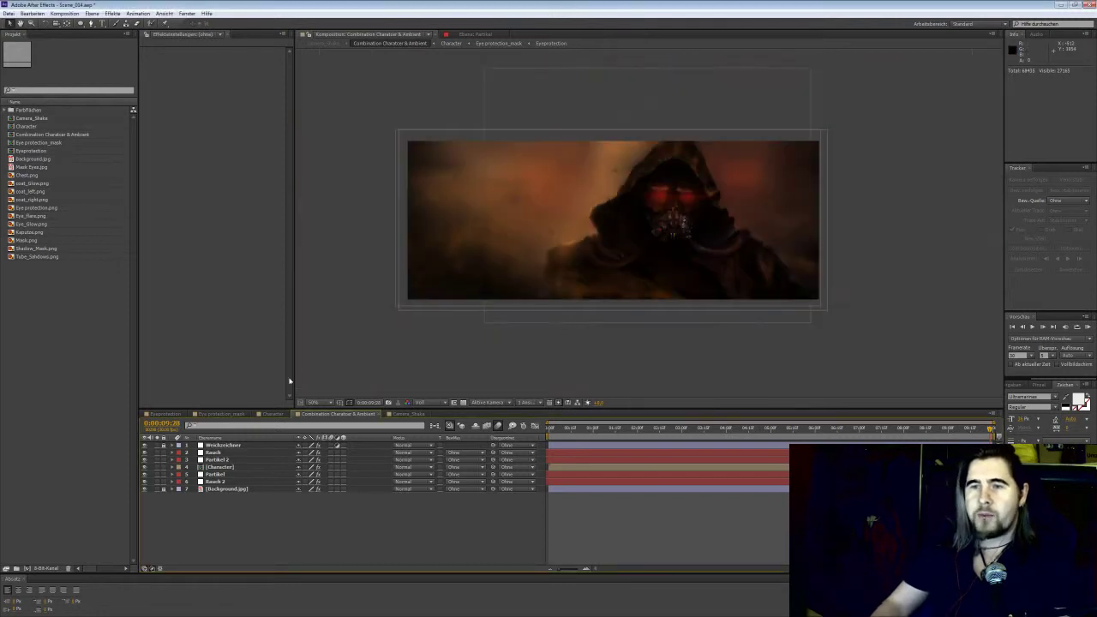
drag(291, 396, 220, 431)
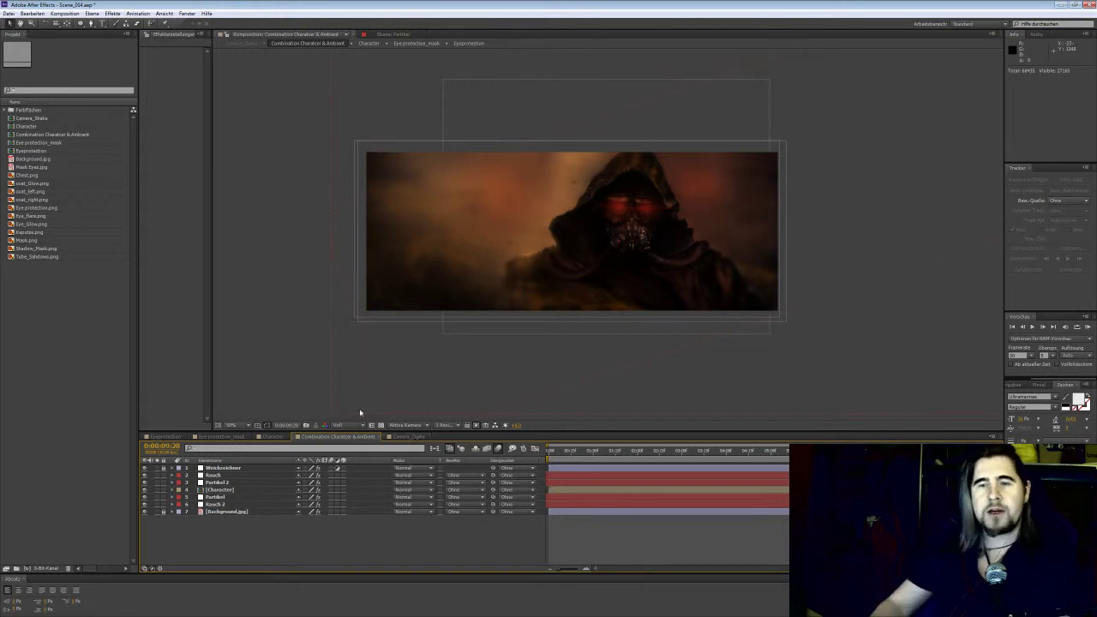
key(period)
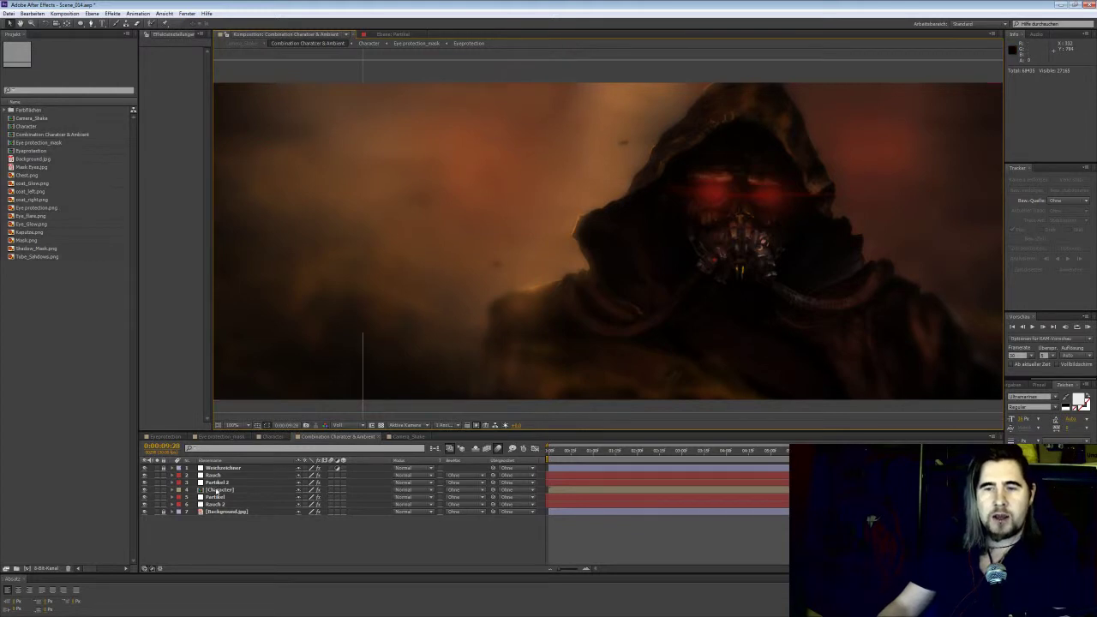
Isolate the Rauch 2 smoke layer by hiding all other layers, including the background image, and expand its transform properties
click(245, 489)
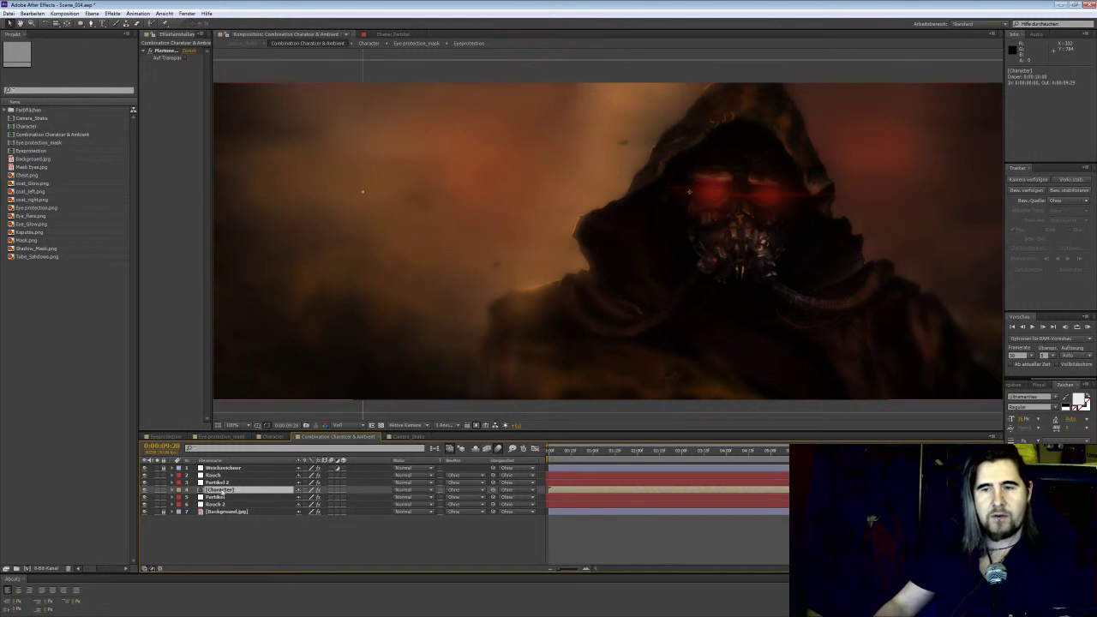
click(221, 497)
click(241, 504)
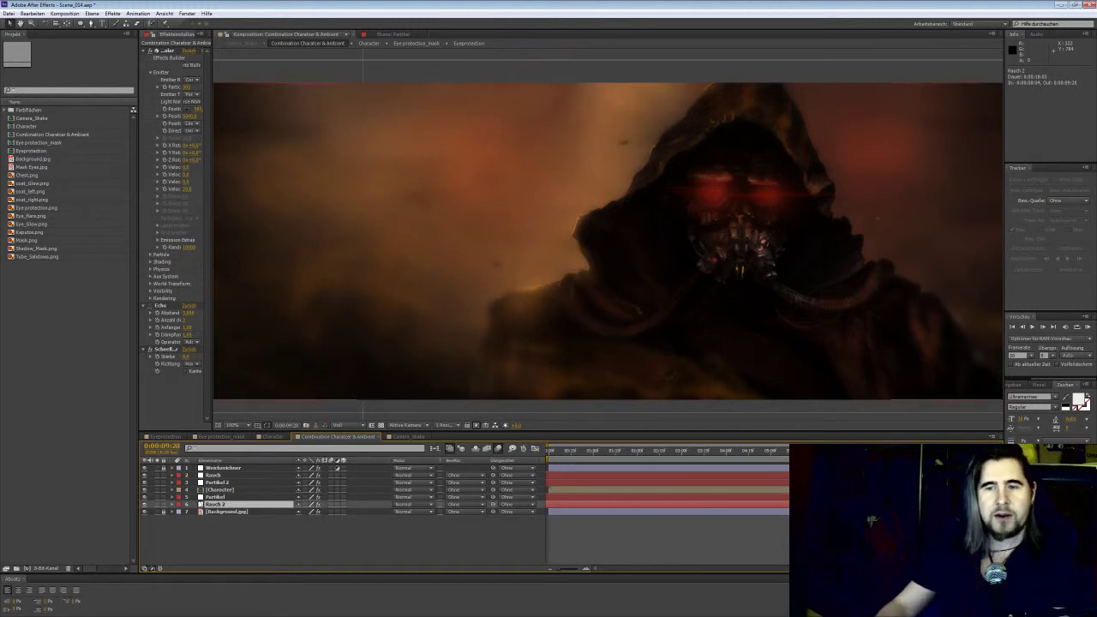
click(170, 504)
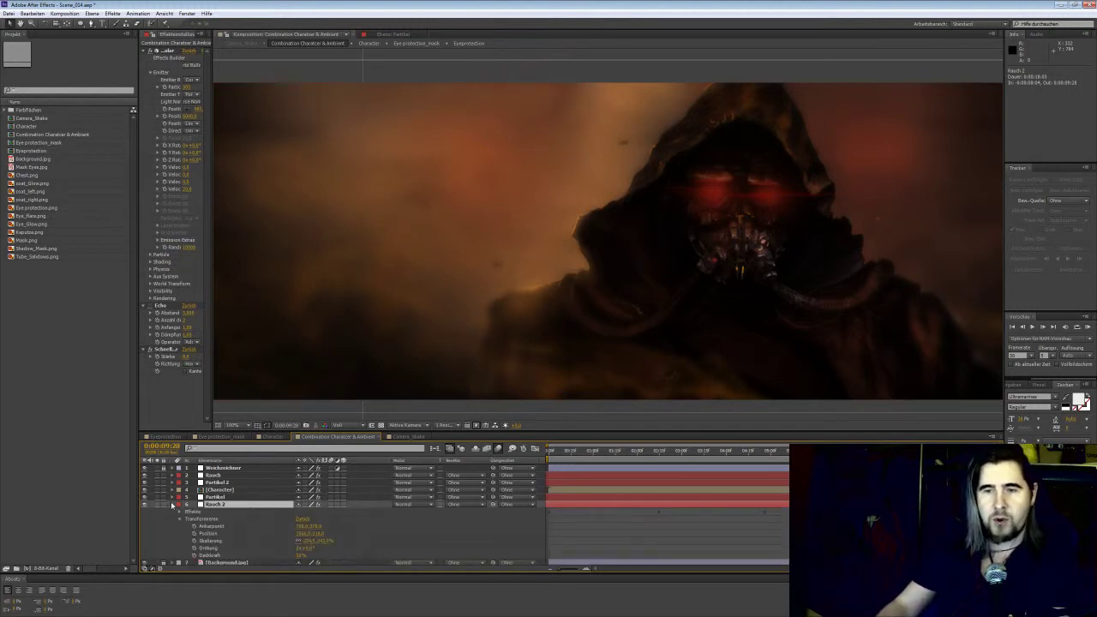
click(183, 513)
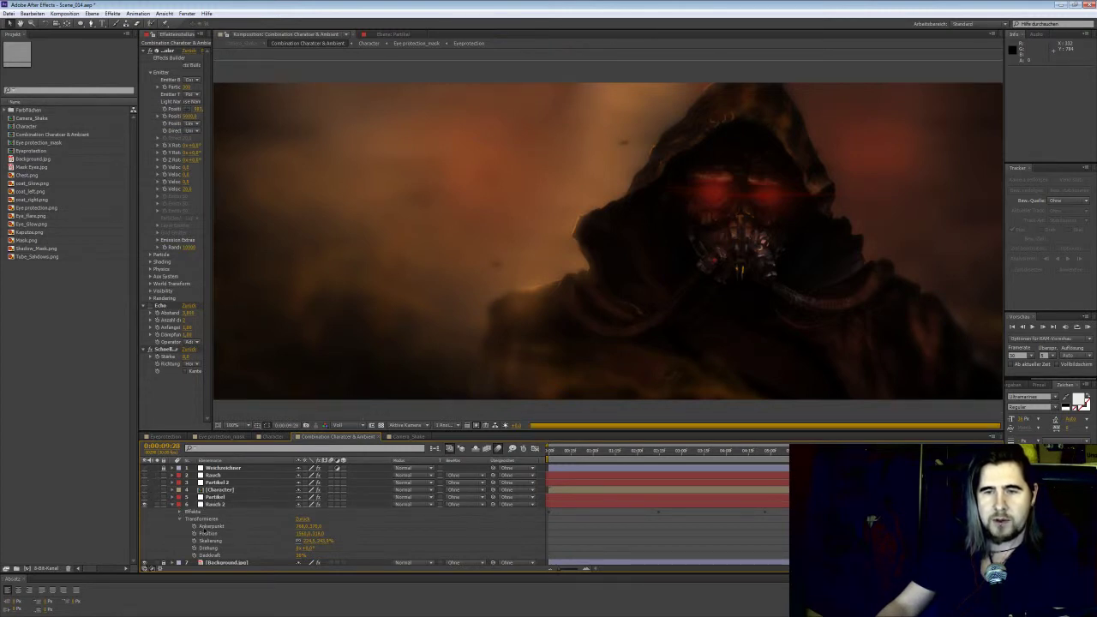
scroll(147, 566, down, 1)
click(145, 561)
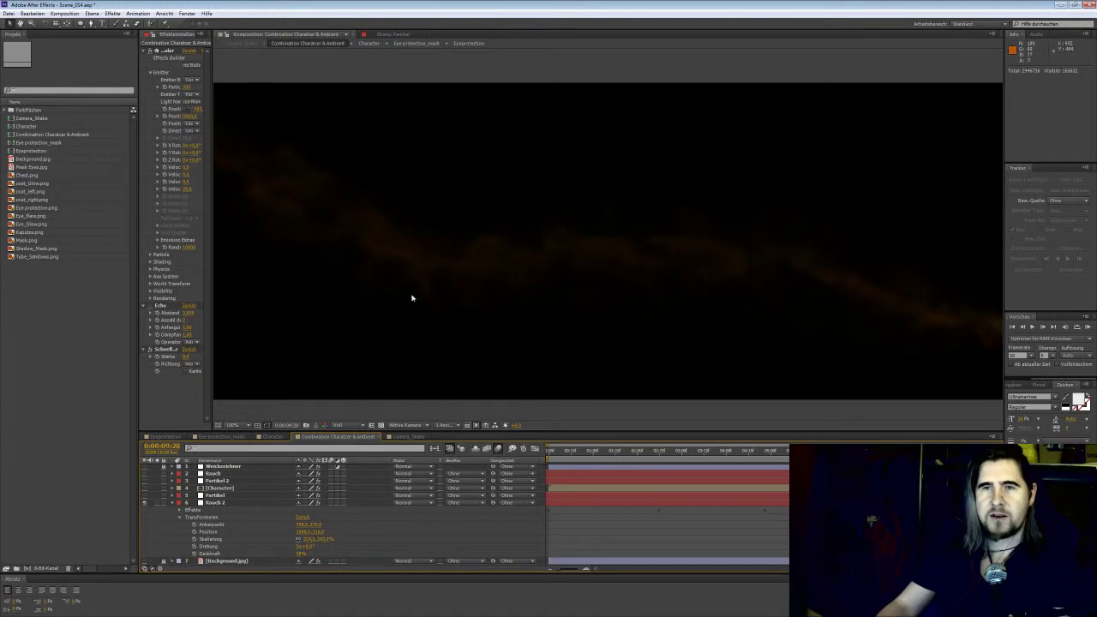
Expand the effects of Rauch 2 in the timeline and widen the effect settings area until the parameters are readable
click(180, 510)
scroll(239, 510, down, 2)
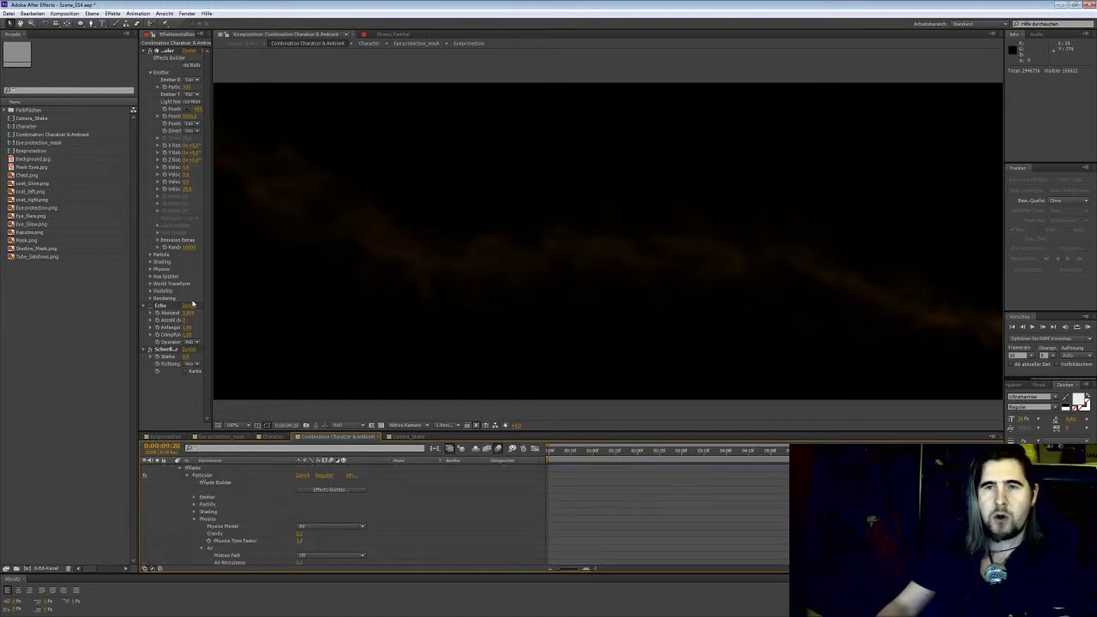
drag(213, 298, 350, 300)
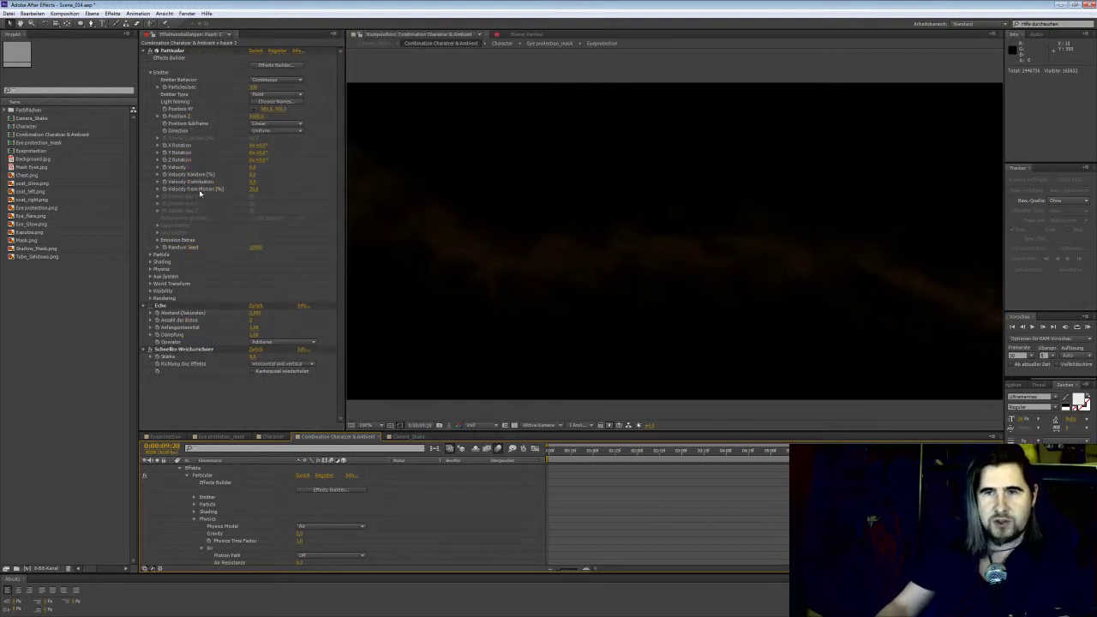
Collapse the Echo effect and examine the Emitter and Particle settings of the Particular effect on Rauch 2
click(150, 305)
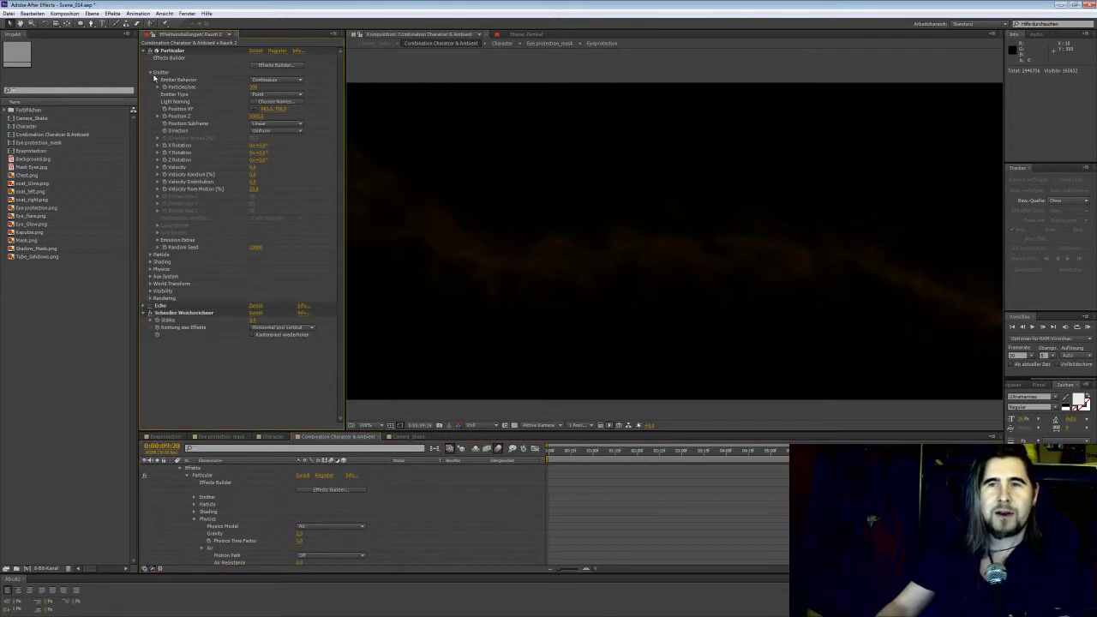
click(150, 73)
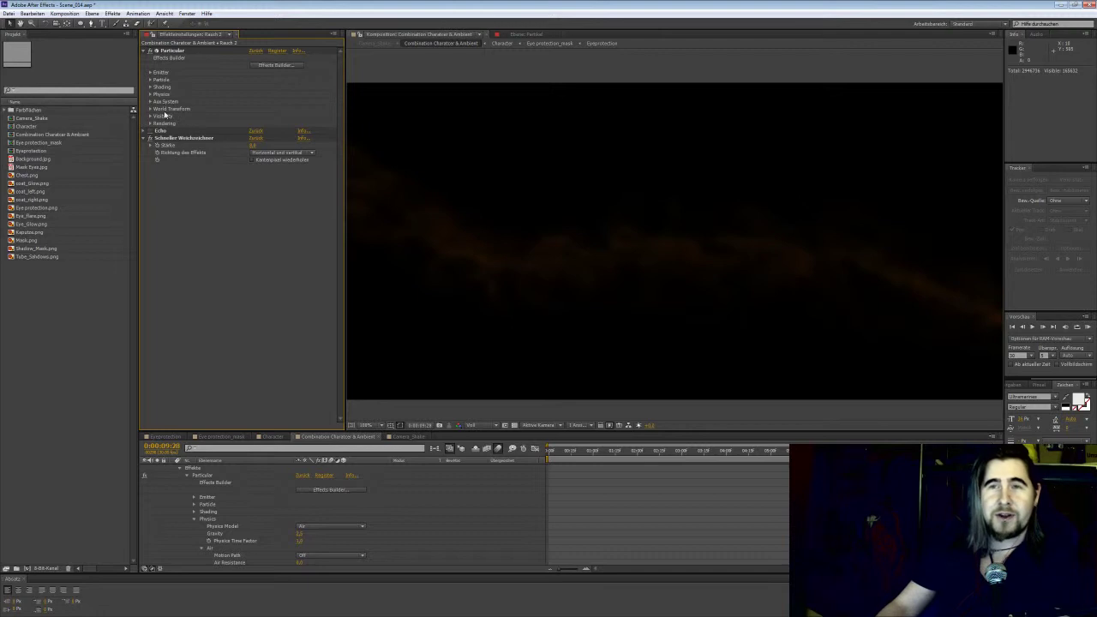
click(150, 72)
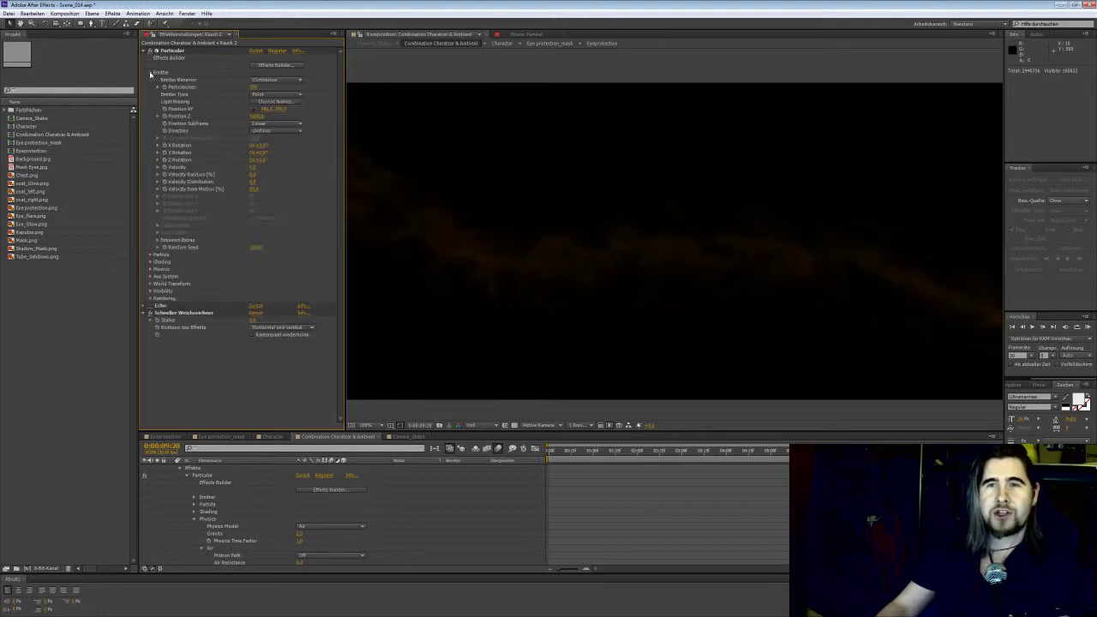
click(151, 254)
scroll(176, 299, down, 2)
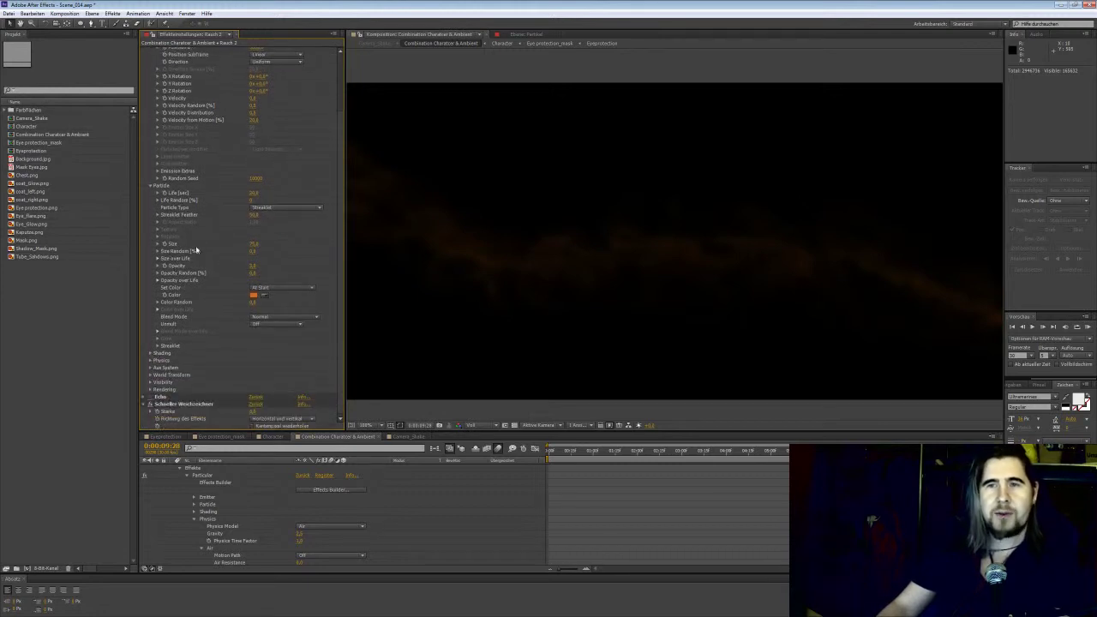
scroll(199, 240, up, 1)
scroll(227, 205, up, 1)
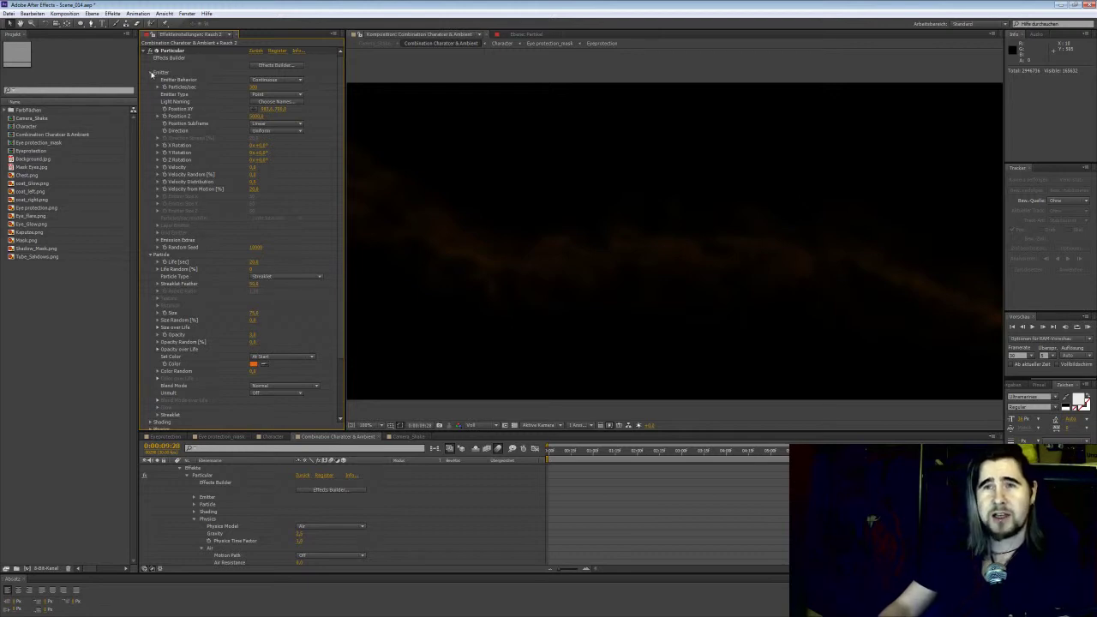
Collapse the Emitter and Particle groups and examine Particular's Physics settings, including the Motion Path options under Air
click(152, 74)
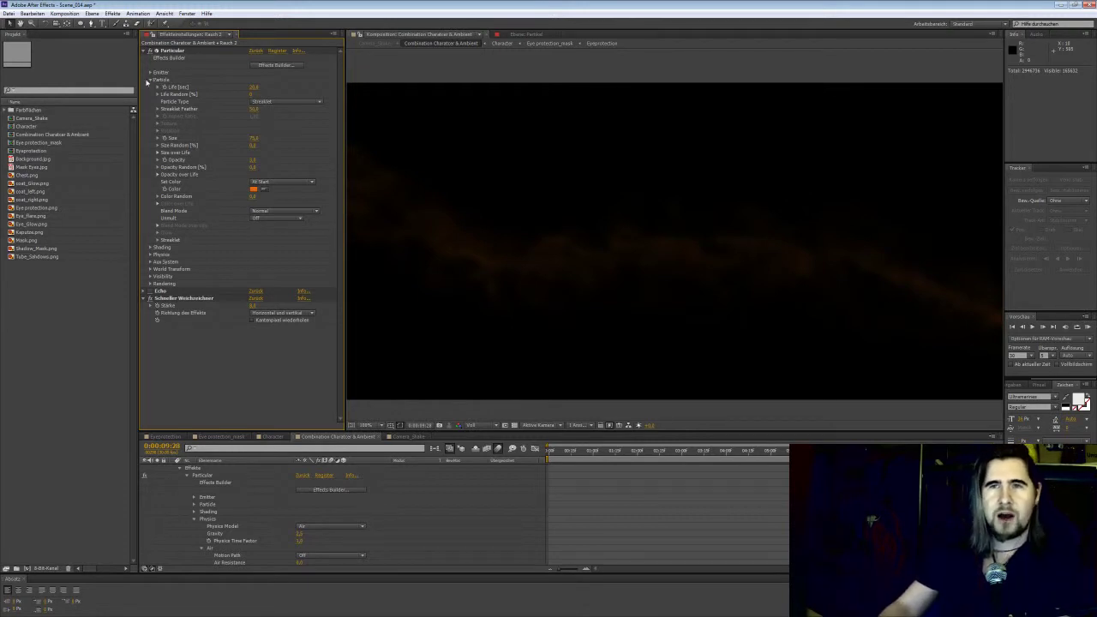
click(151, 80)
click(151, 86)
click(151, 88)
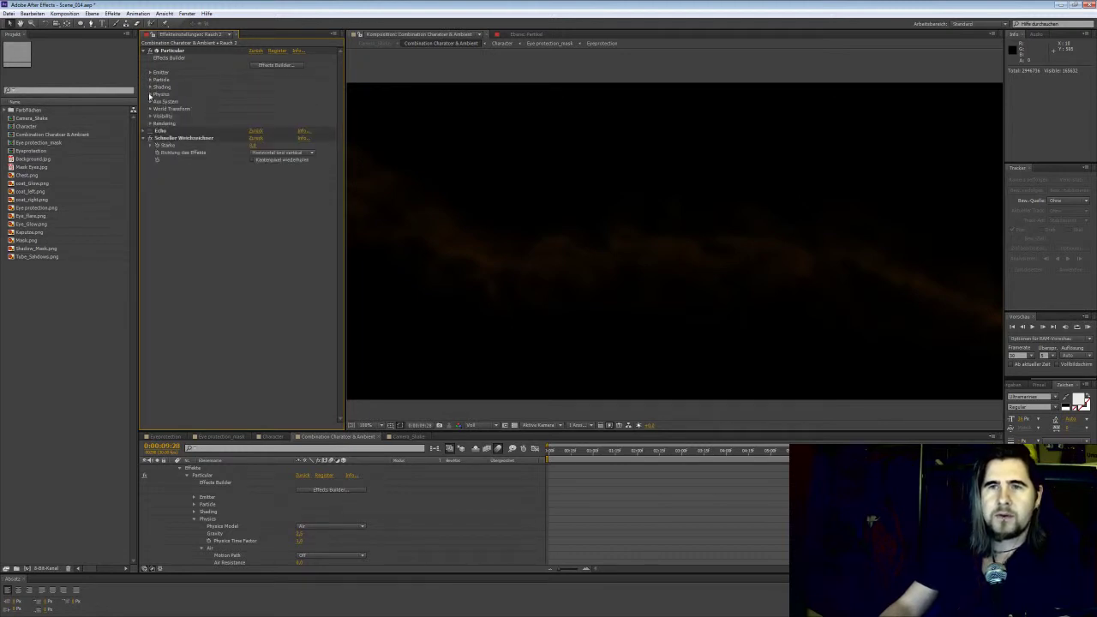
click(150, 95)
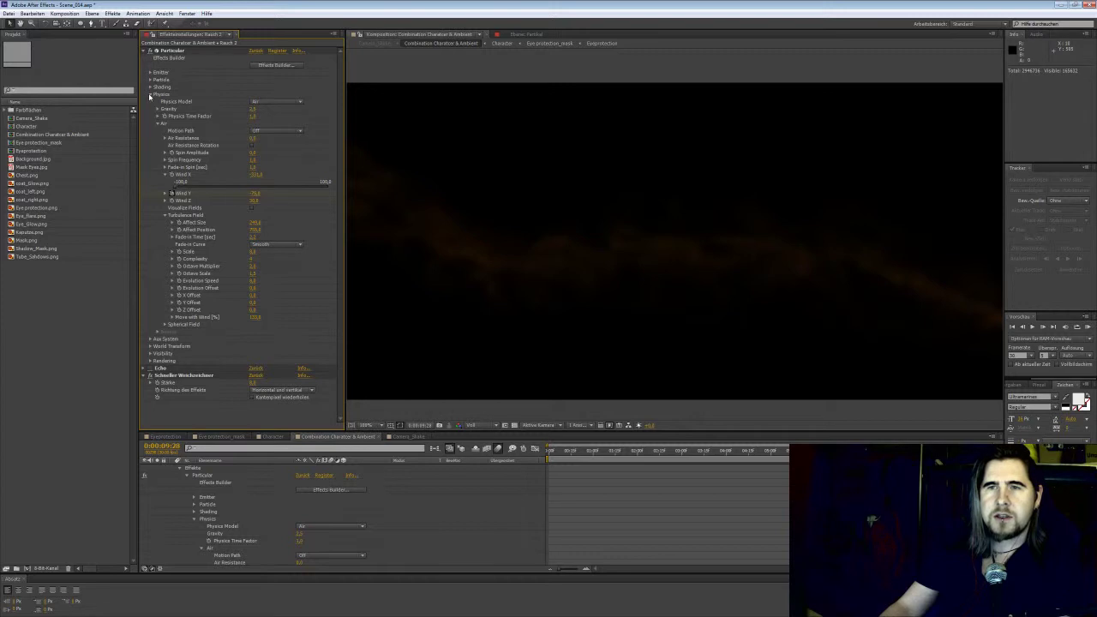
click(272, 133)
click(272, 133)
click(271, 133)
click(272, 134)
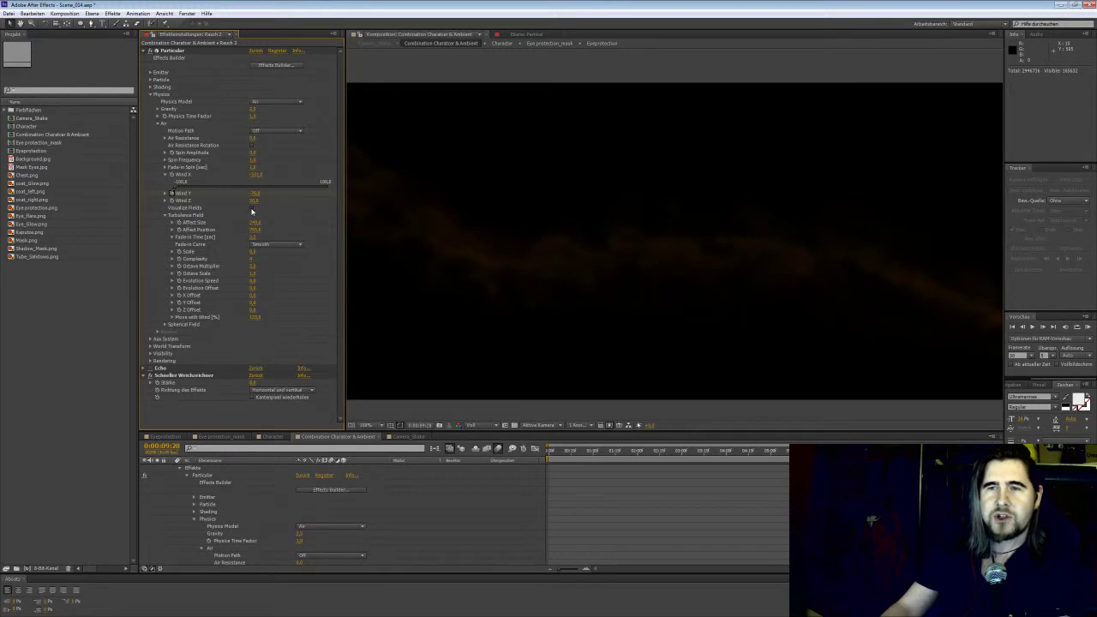
Turn on Visualize Fields in Particular's Air physics and disable the Schneller Weichzeichner blur to inspect the turbulence around the smoke
click(251, 211)
key(KP_0)
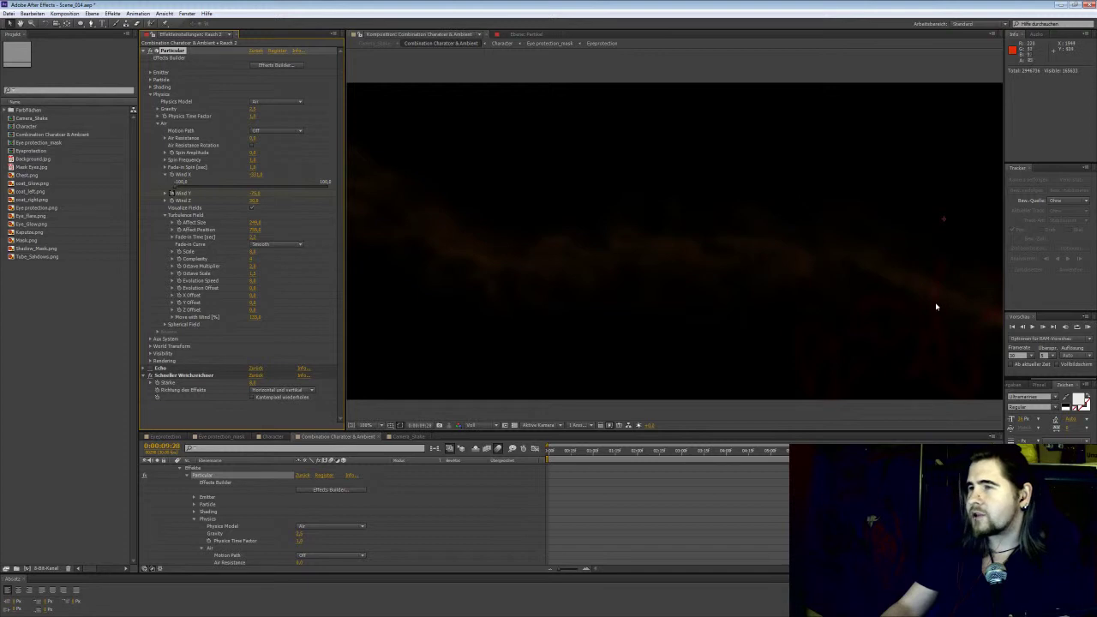
key(comma)
drag(912, 299, 695, 264)
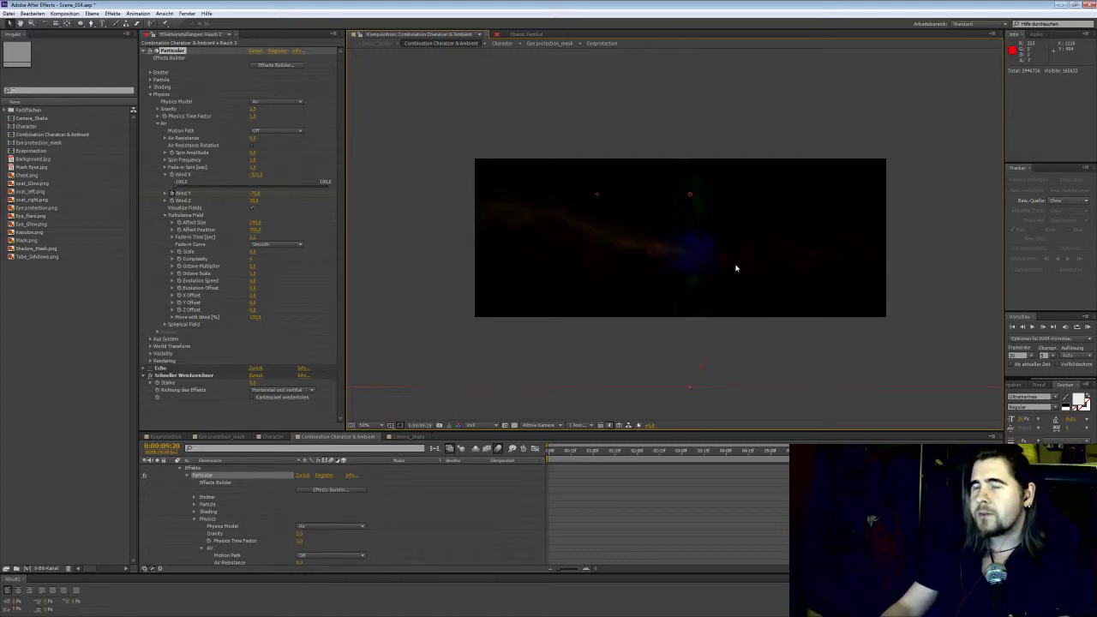
key(period)
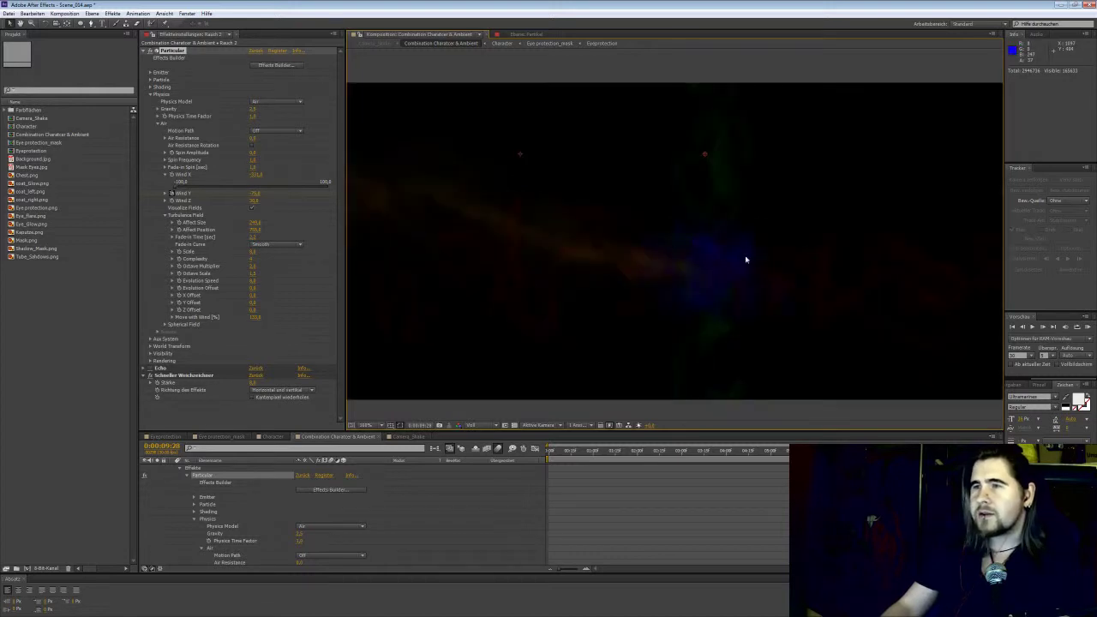
click(150, 375)
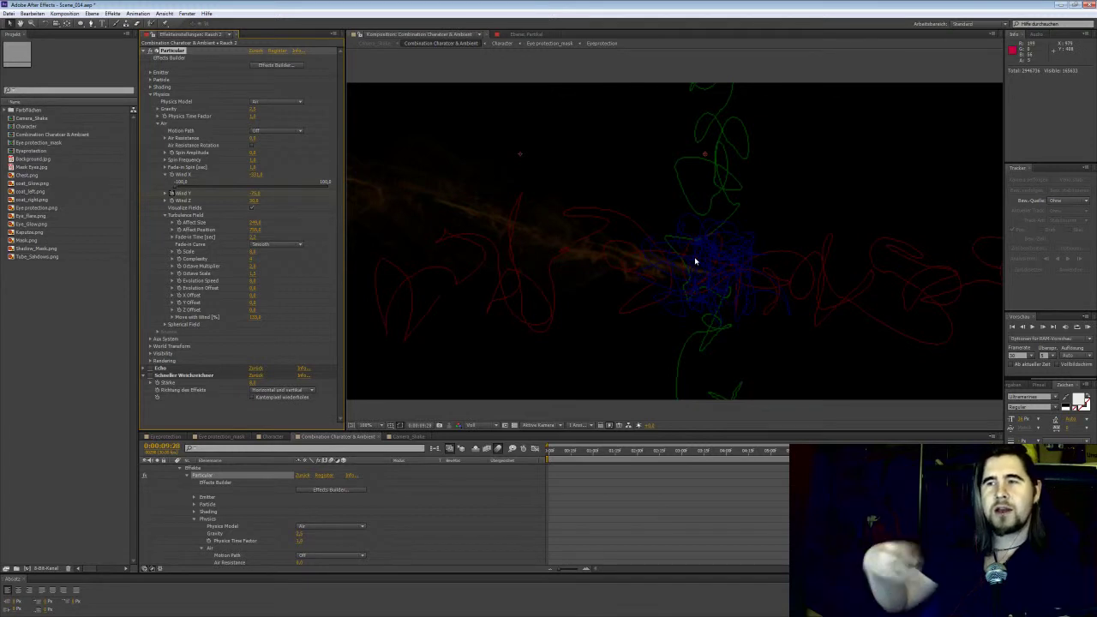
drag(552, 230, 624, 232)
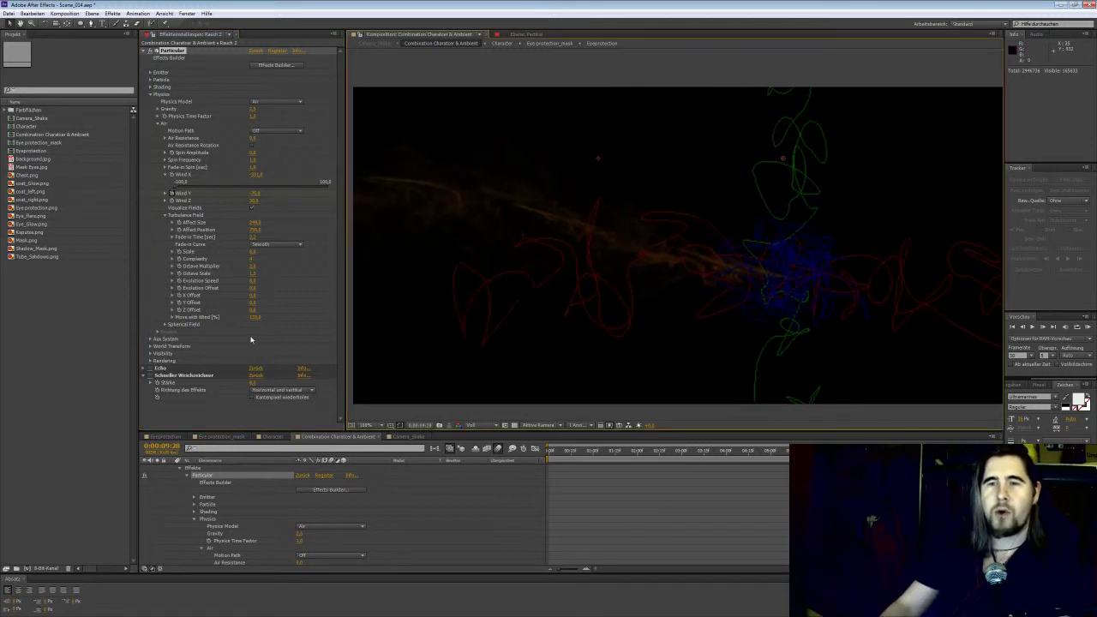
Compare the smoke with the Schneller Weichzeichner blur and field visualization on and off, ending with Visualize Fields off and the blur on
click(251, 208)
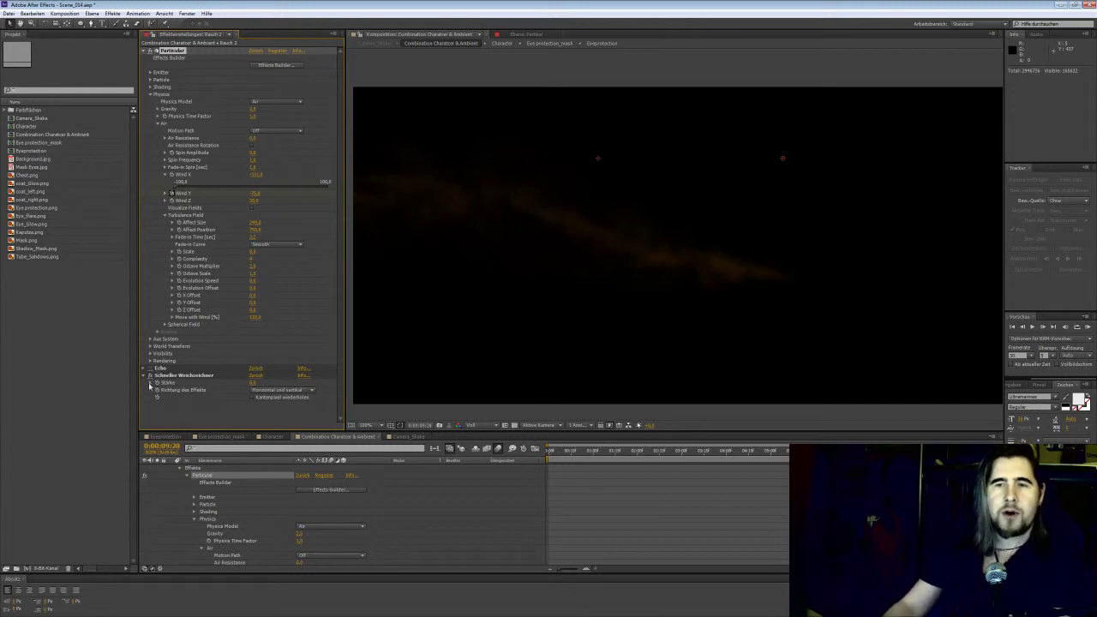
click(149, 377)
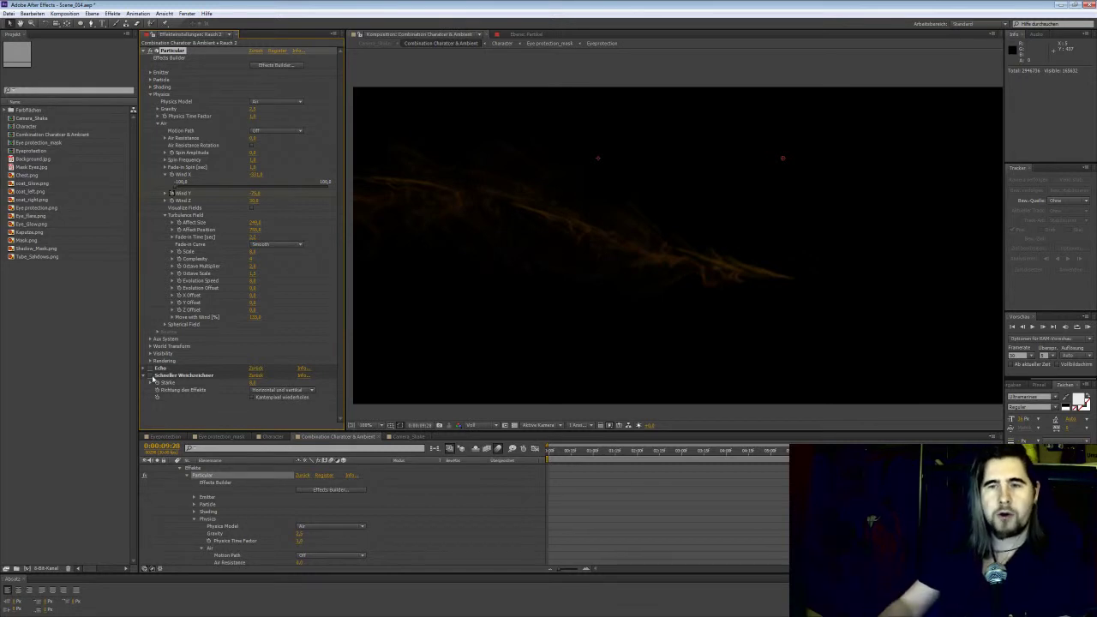
click(521, 60)
key(KP_0)
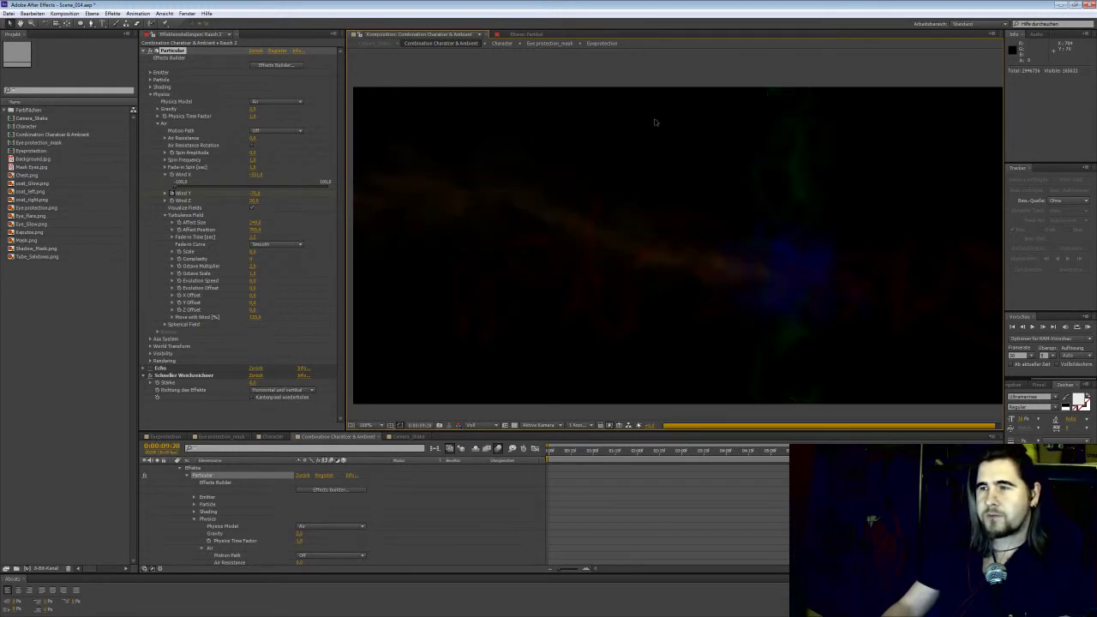
click(249, 210)
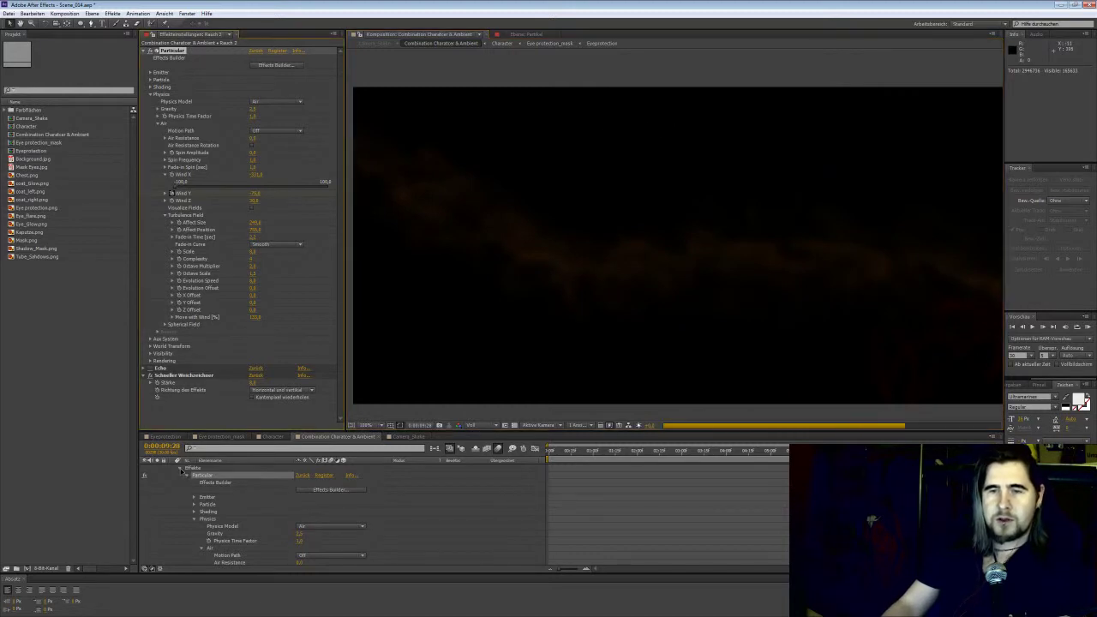
Collapse the Rauch 2 effects, make the Partikel layer visible, and collapse the Schwerkraft group in its Partikelsimulation effect
click(179, 470)
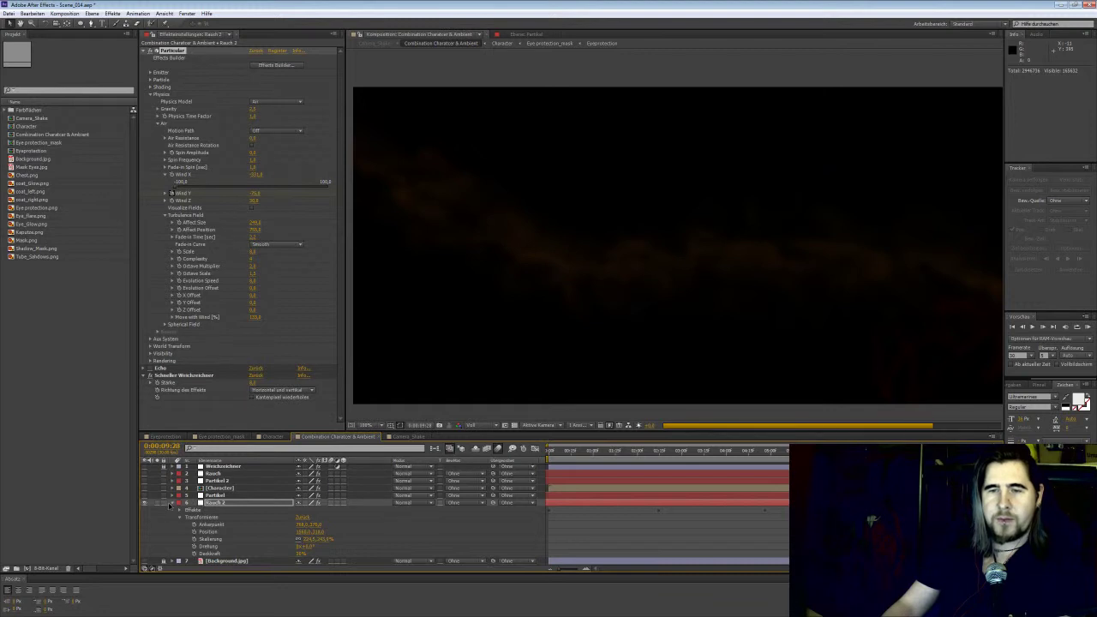
click(169, 505)
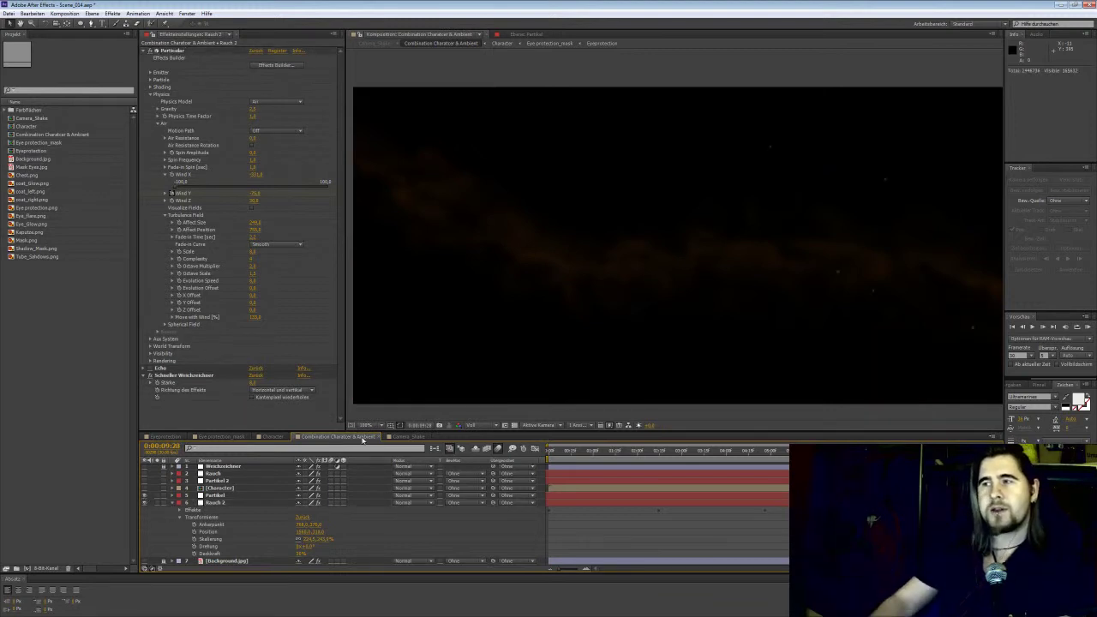
drag(837, 264, 639, 246)
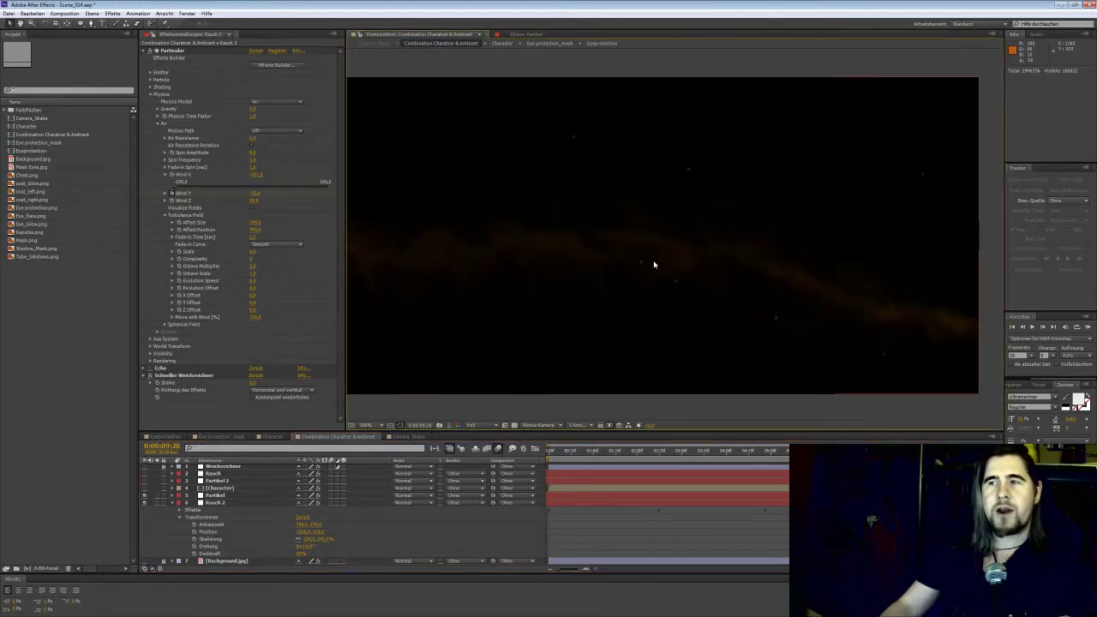
click(207, 496)
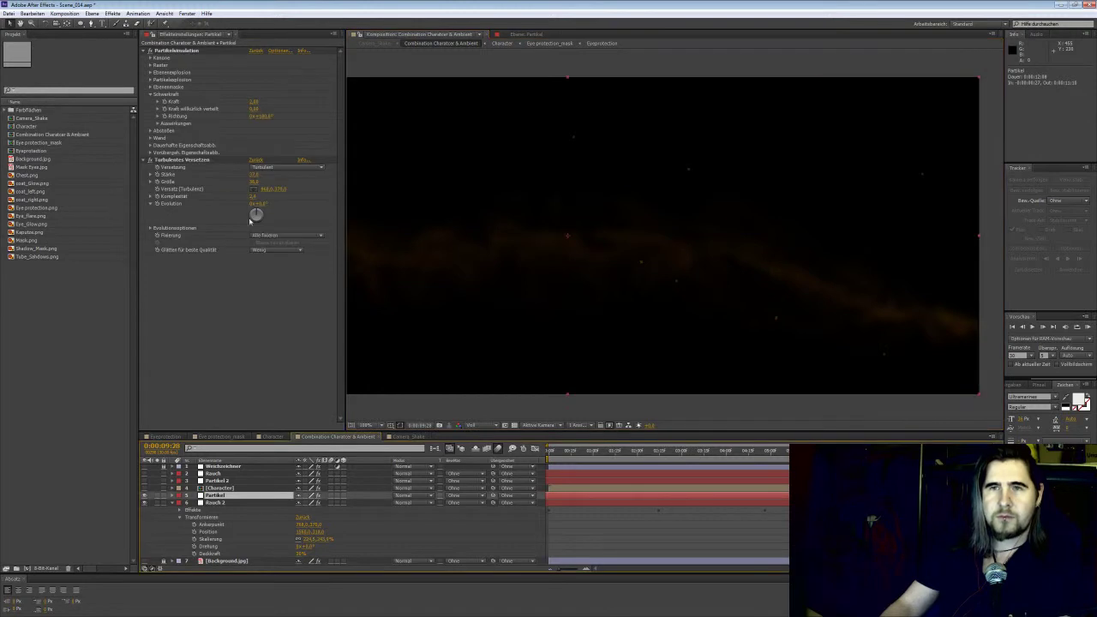
click(150, 95)
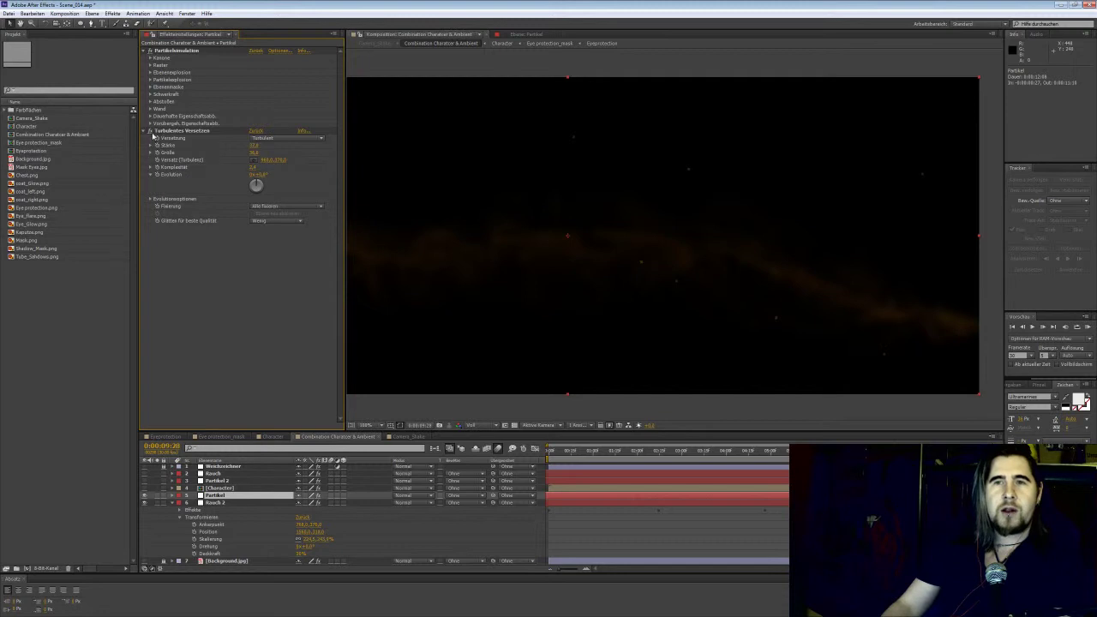
Make the Character and Partikel 2 layers visible together with the Partikel and Rauch 2 layers
key(KP_0)
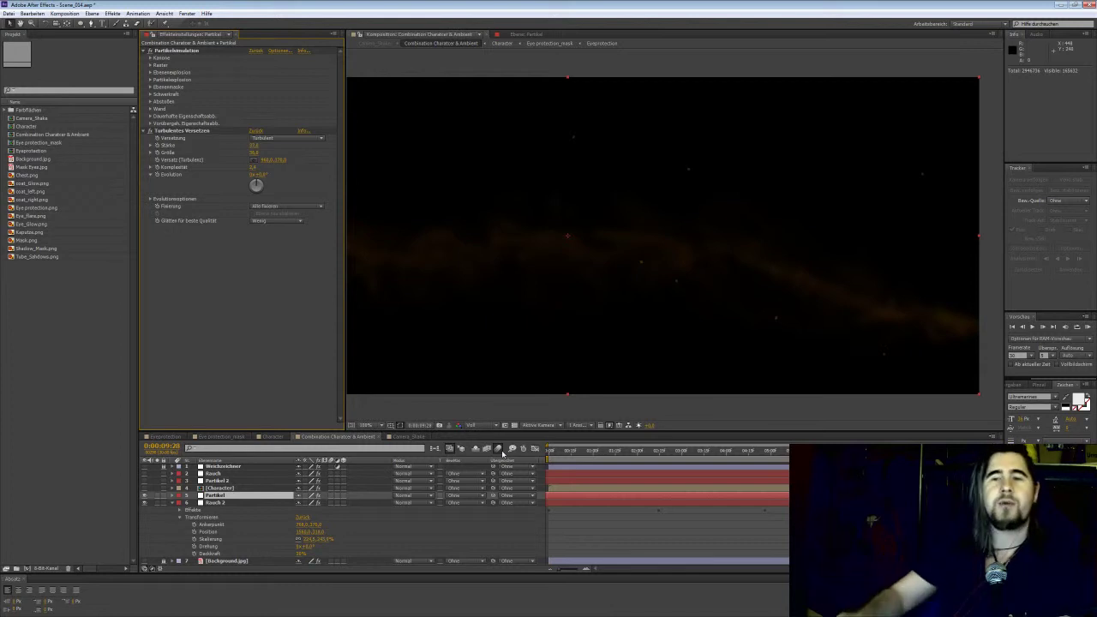
key(KP_0)
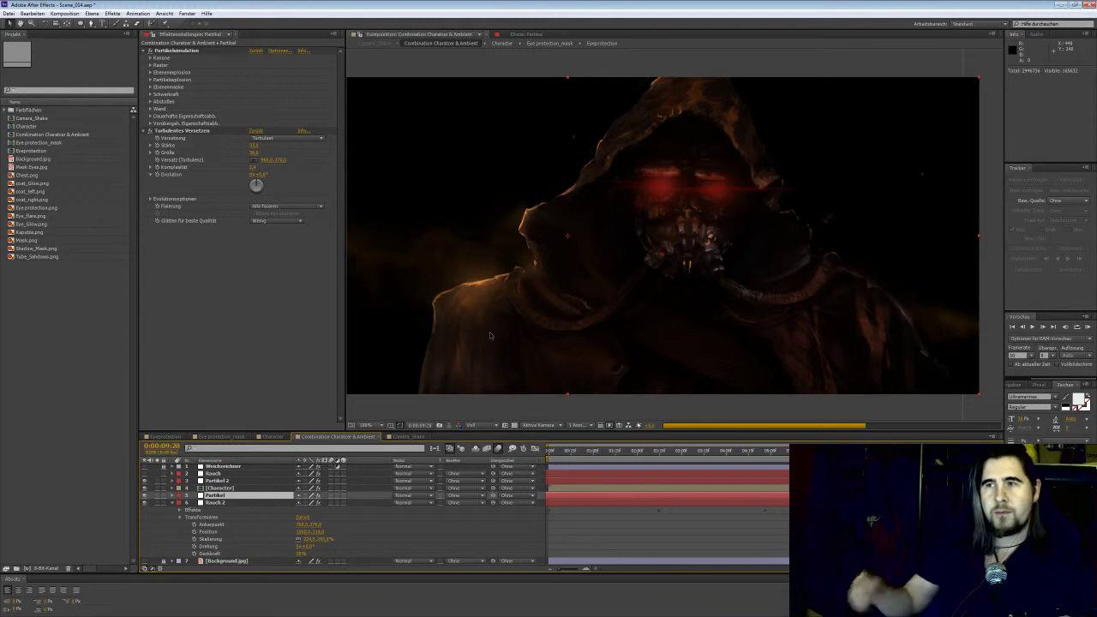
Preview the smoke and particle animation, move the current time to 0:00:03:03, and make the Rauch layer visible
drag(631, 283, 634, 248)
key(KP_0)
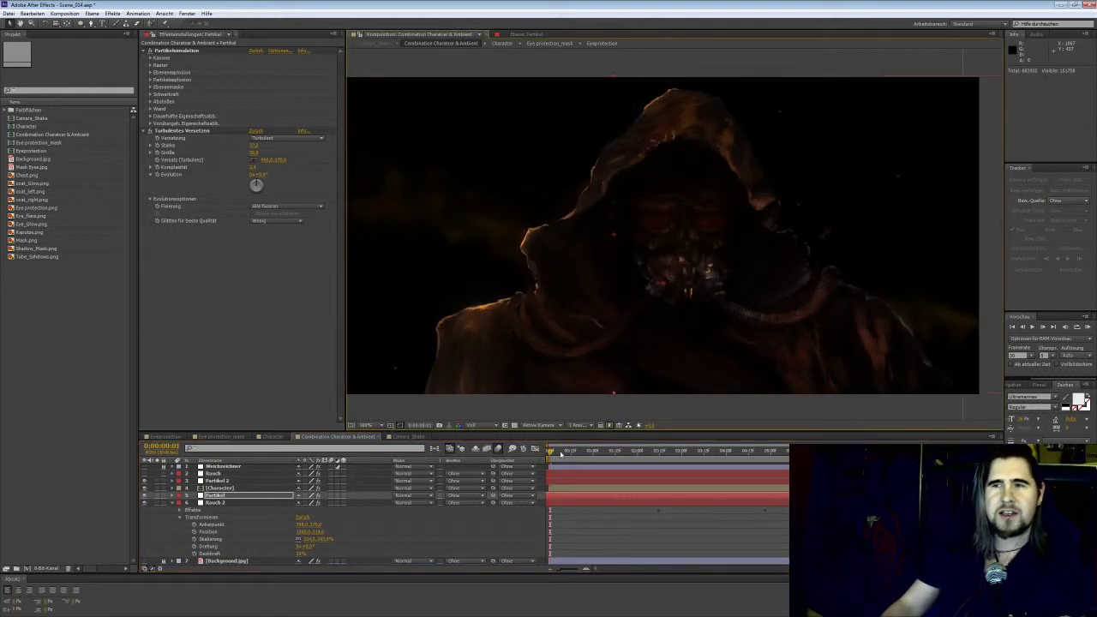
key(KP_0)
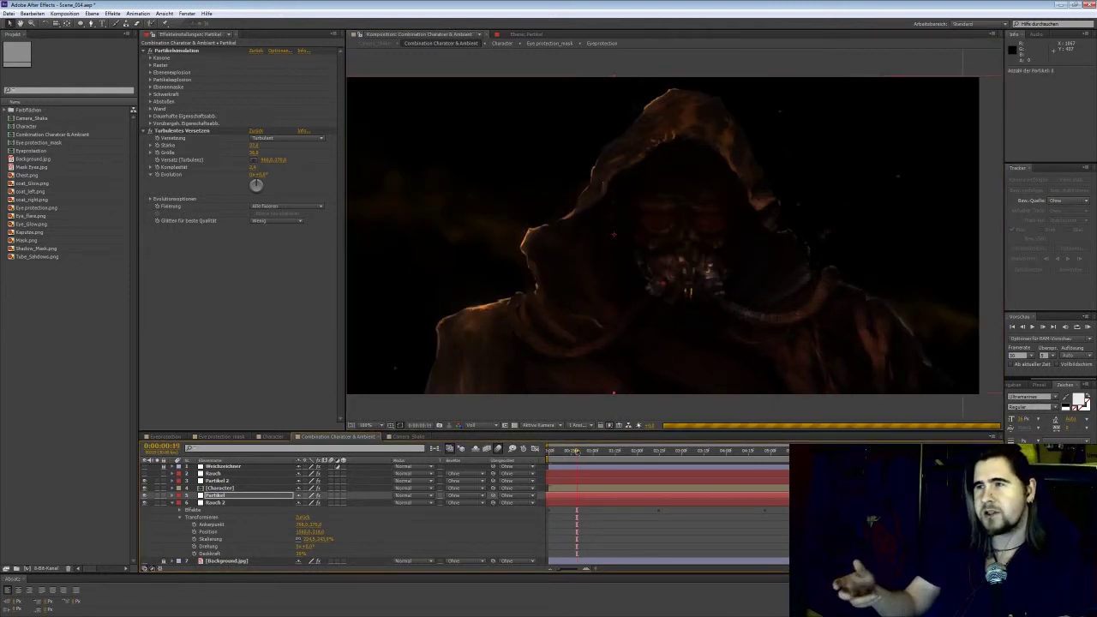
click(651, 450)
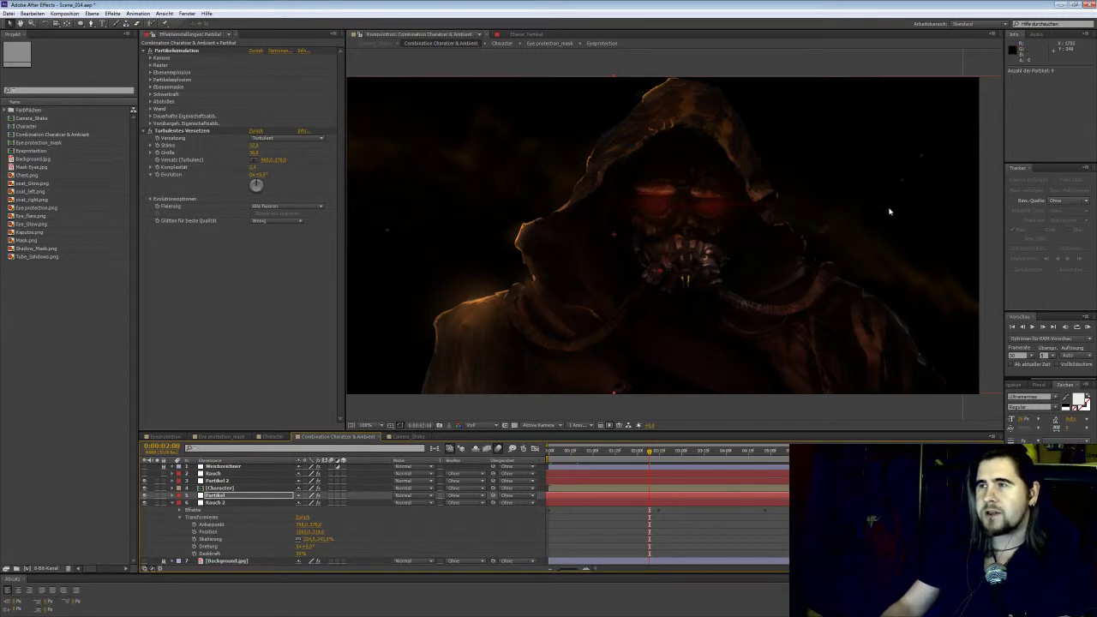
click(685, 453)
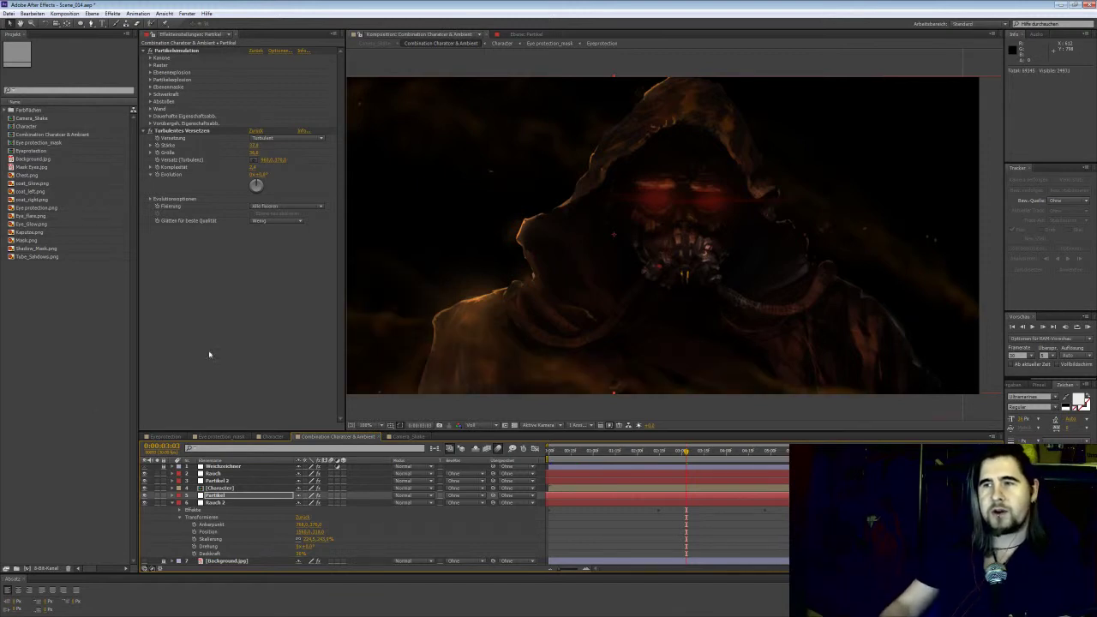
Collapse the Rauch 2 layer and make the Background.jpg layer visible to examine the particles and smoke against it
scroll(558, 294, down, 1)
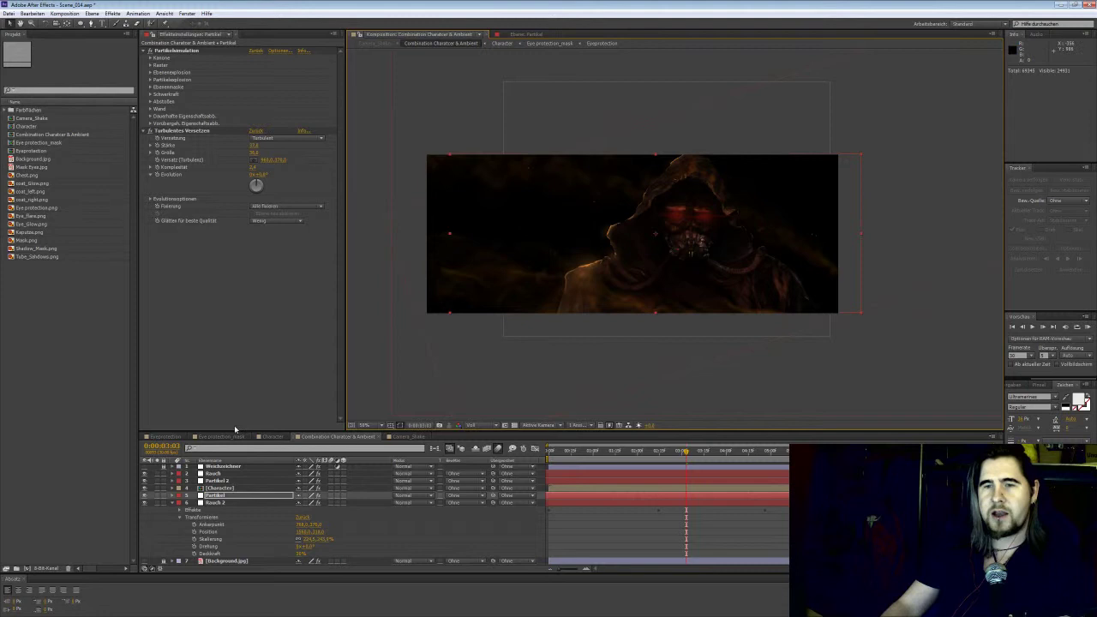
click(172, 503)
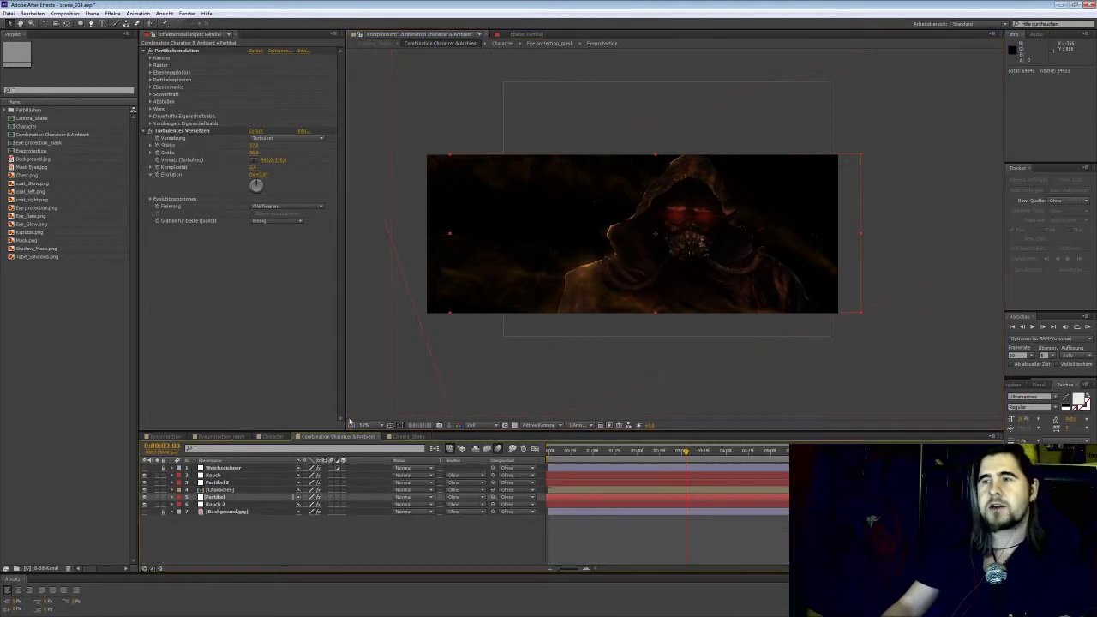
scroll(660, 227, up, 1)
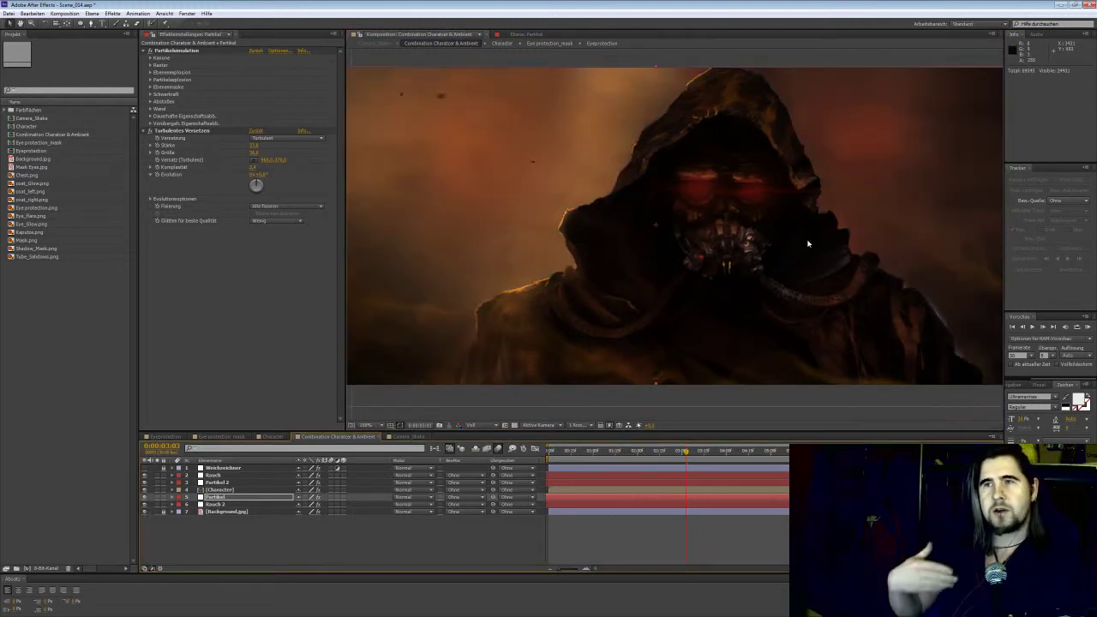
drag(808, 245, 703, 299)
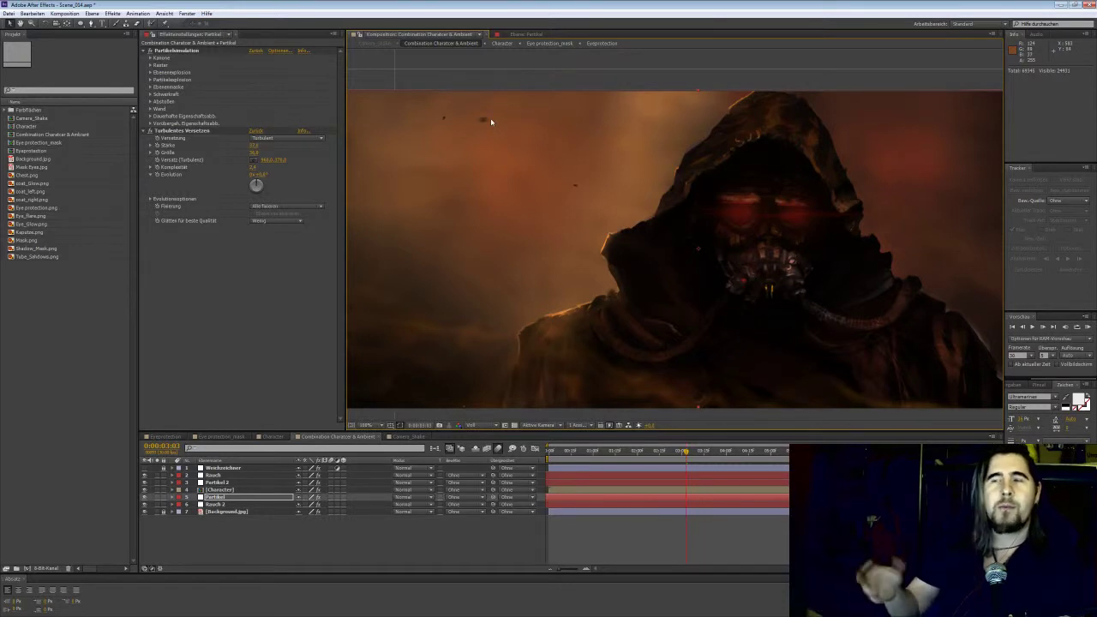
drag(590, 273, 548, 276)
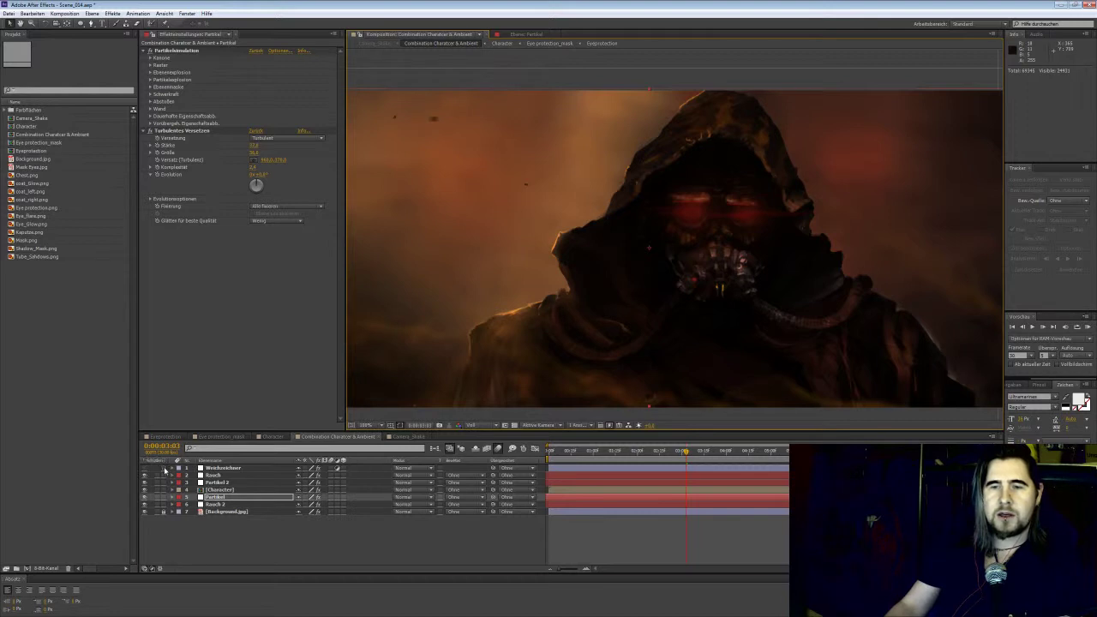
Unlock and show the Weichzeichner layer and review its Maske 1 and Gaußscher Weichzeichner settings
click(172, 468)
click(205, 482)
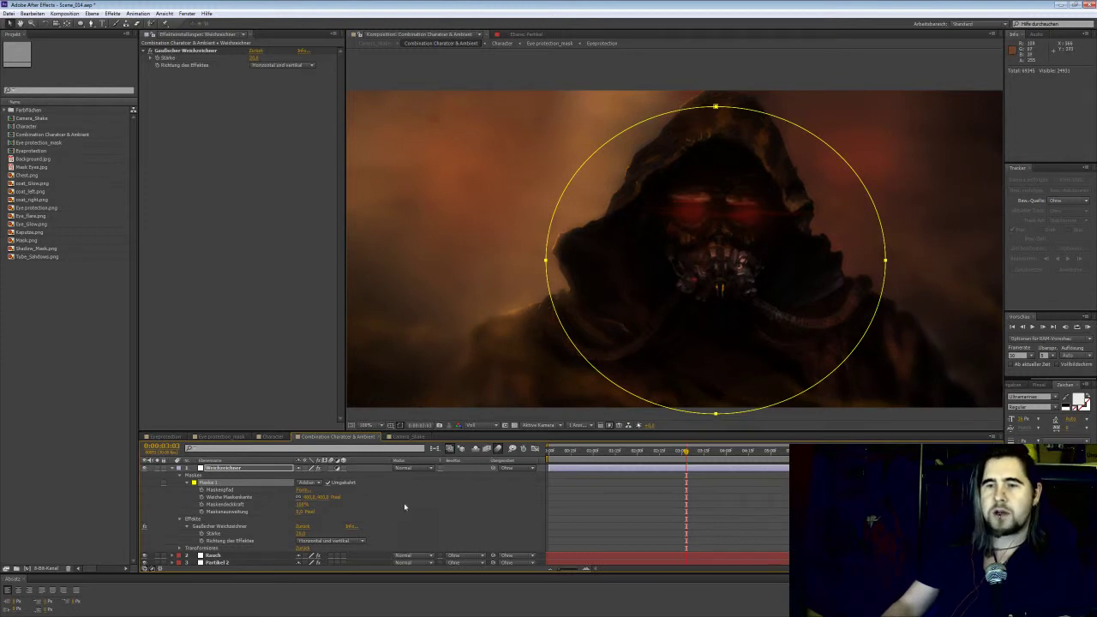
click(603, 503)
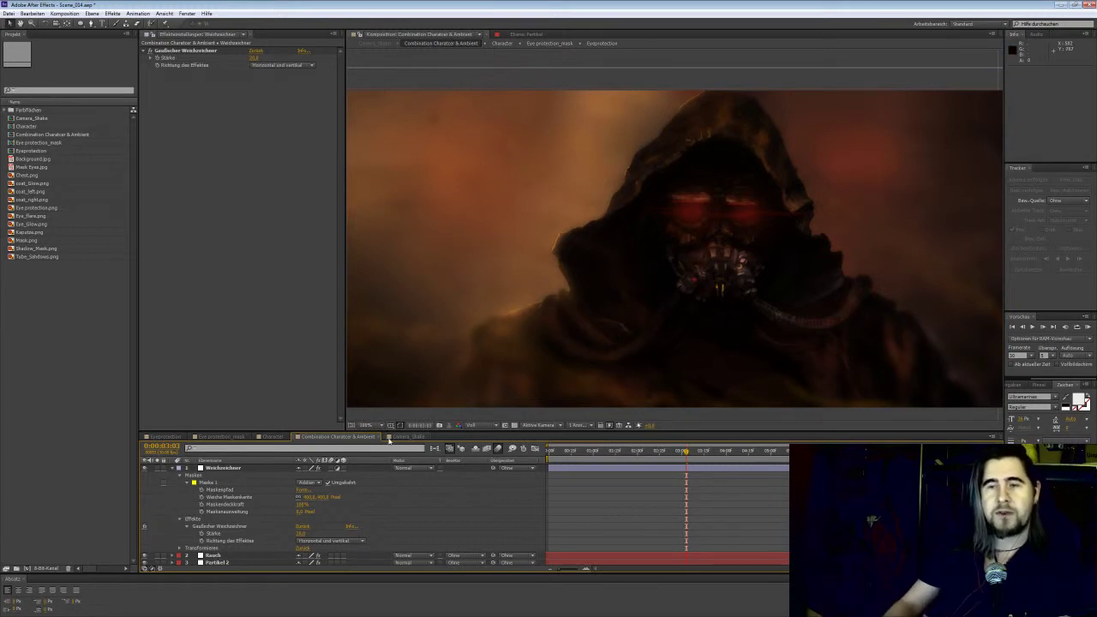
click(181, 467)
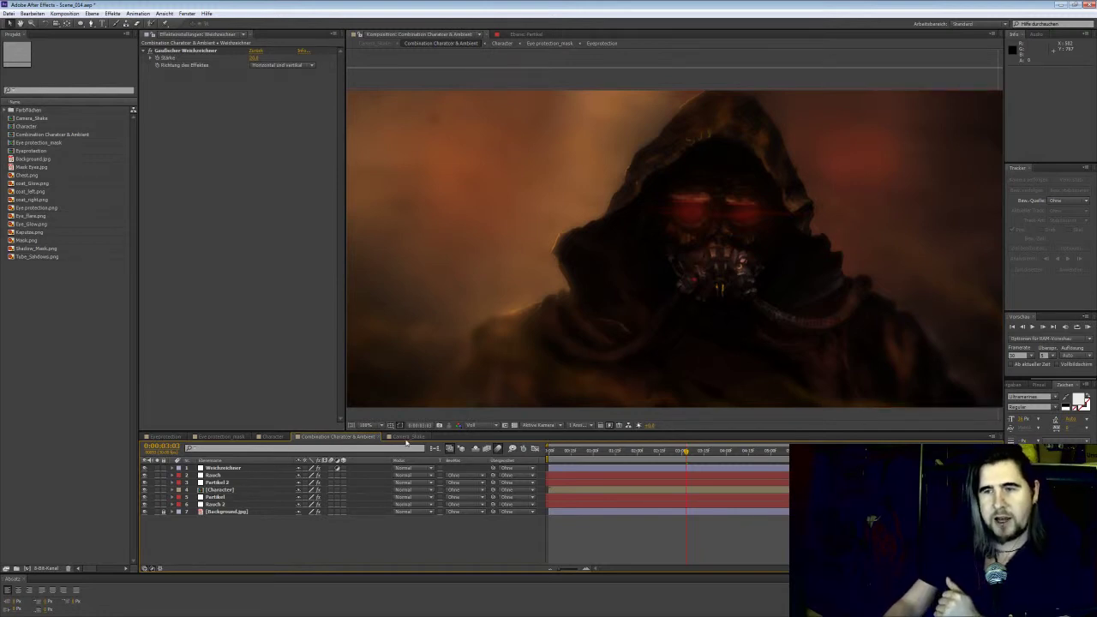
Open the Camera_Shake composition and review the CC Snowfall, CC Rainfall and Rauschen effects on its nested layer, collapsing each one
click(408, 437)
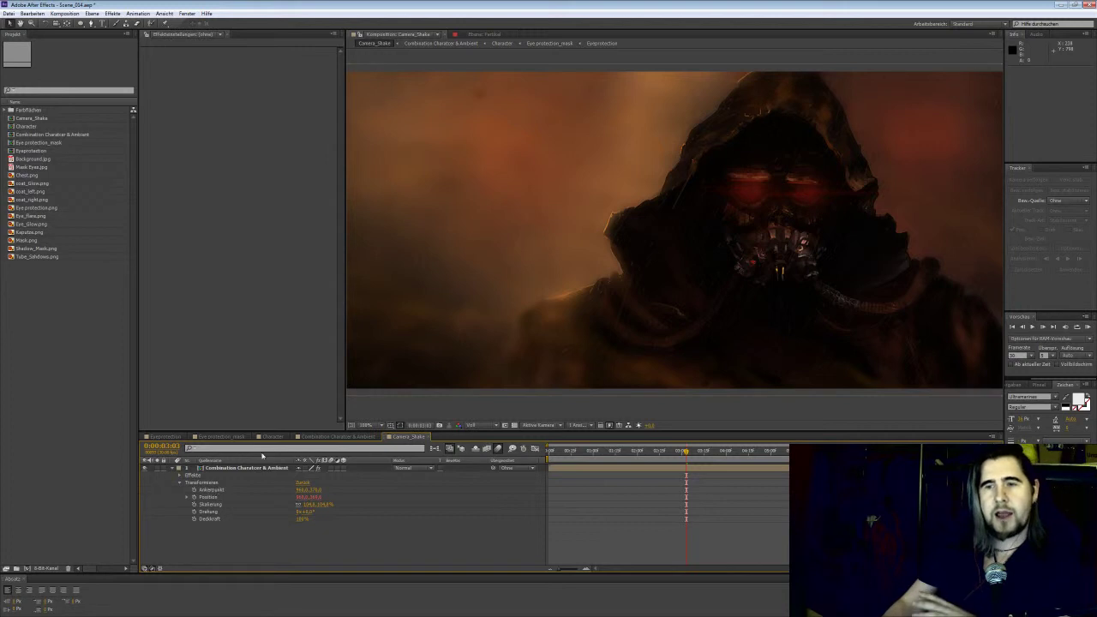
click(229, 469)
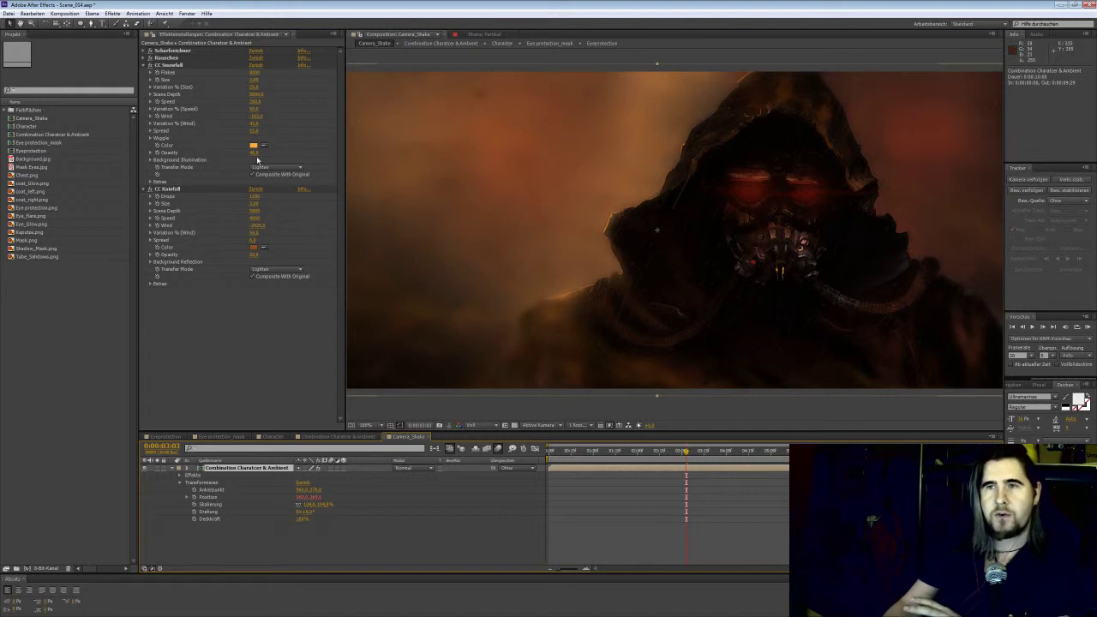
click(146, 65)
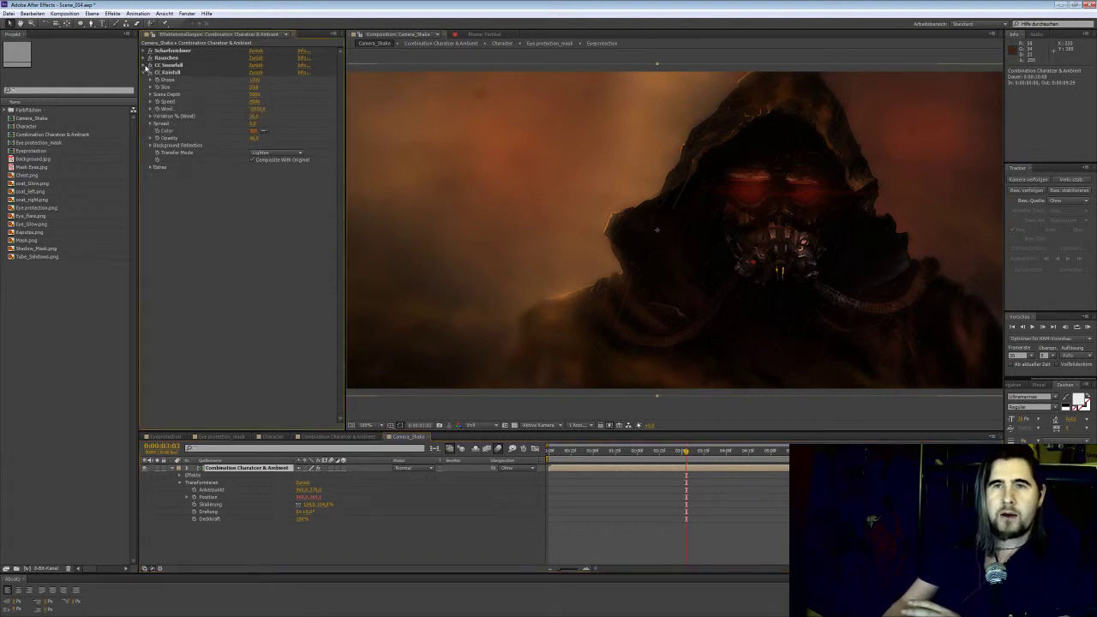
click(148, 73)
click(146, 58)
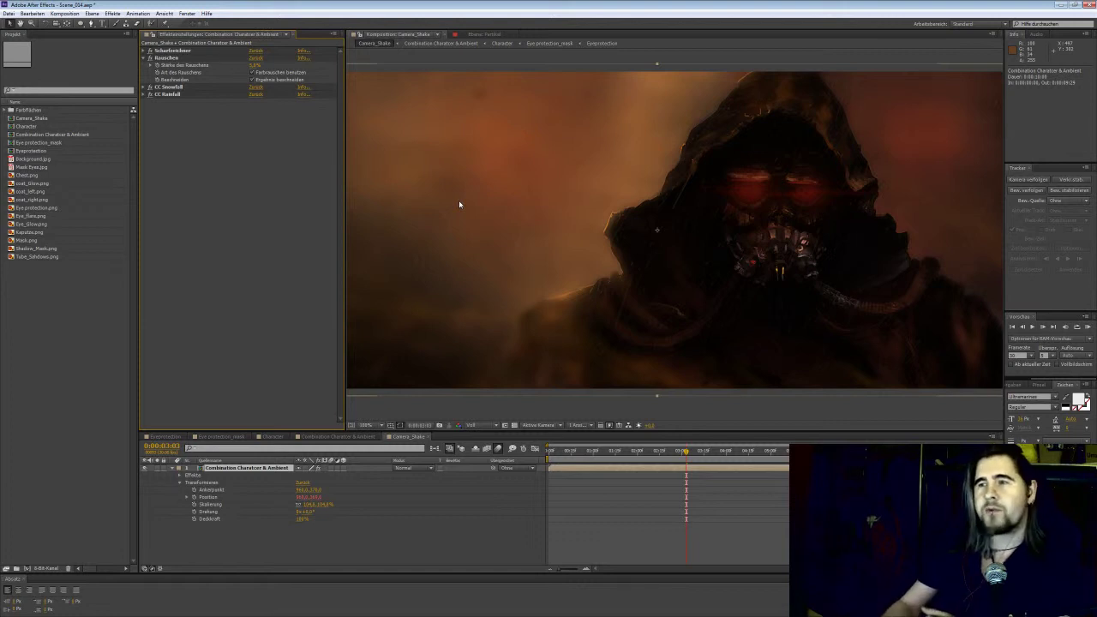
click(149, 57)
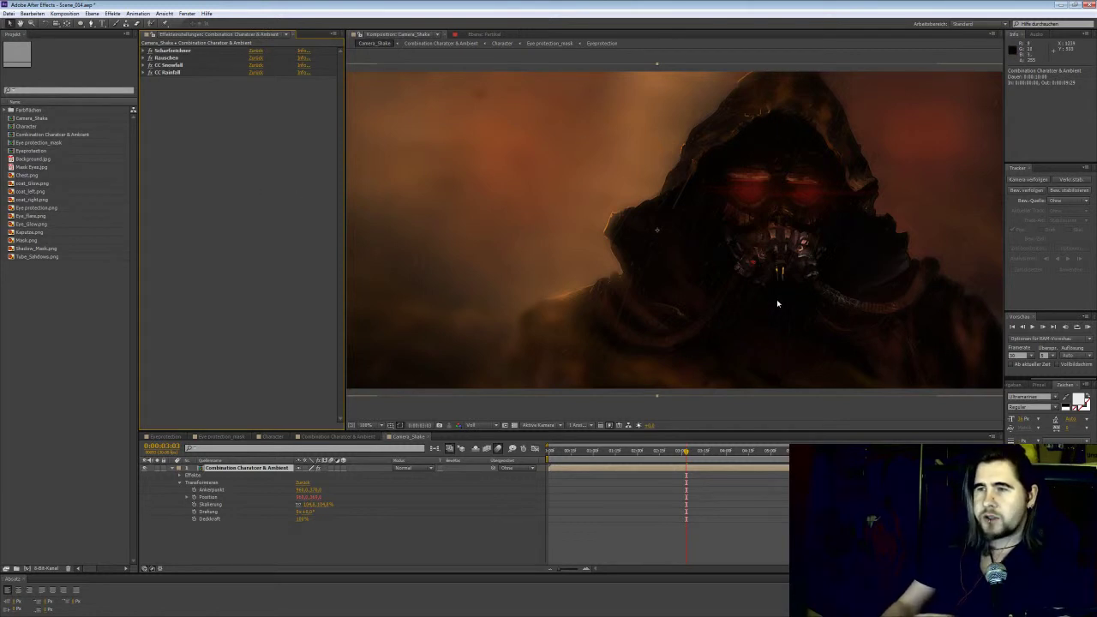
Switch to the video player and play the rendered Camera_Shake02.mp4 in full screen
click(1060, 6)
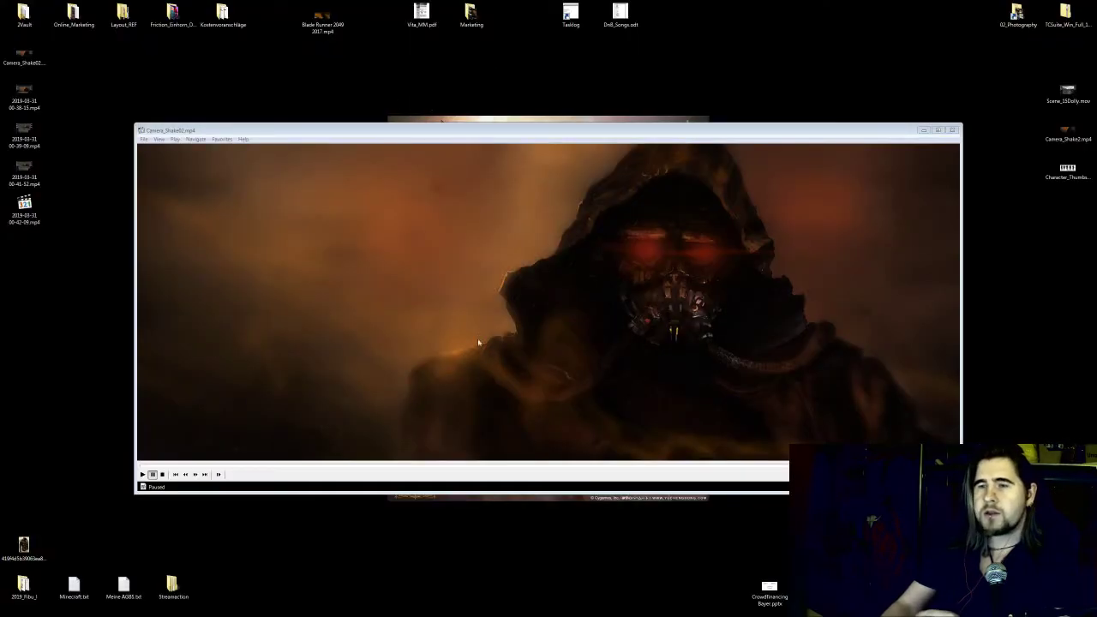
click(157, 469)
double_click(335, 372)
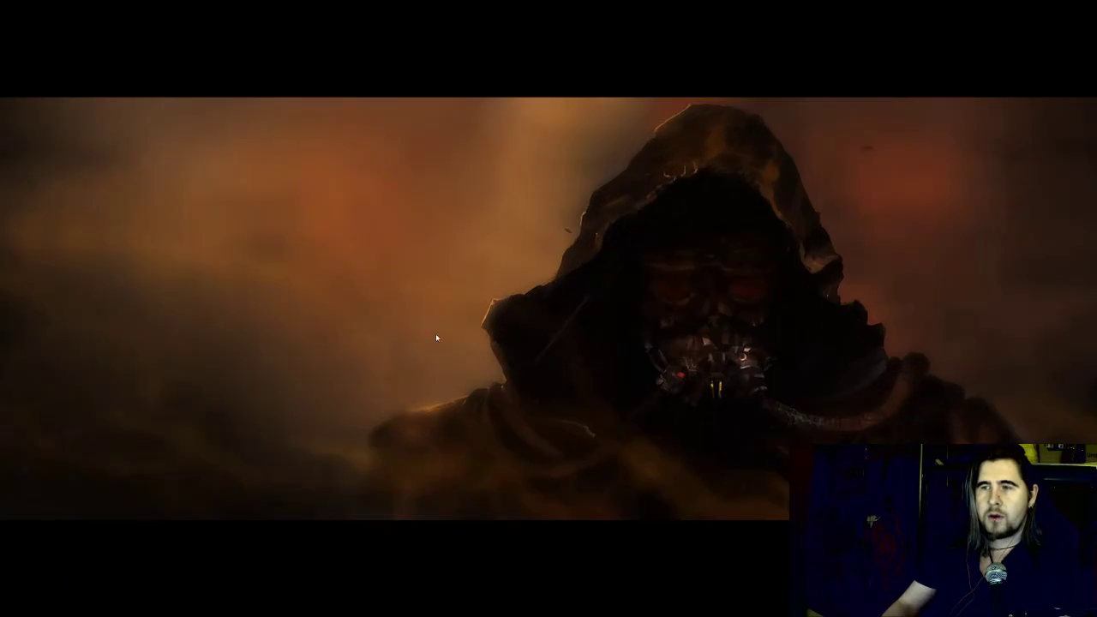